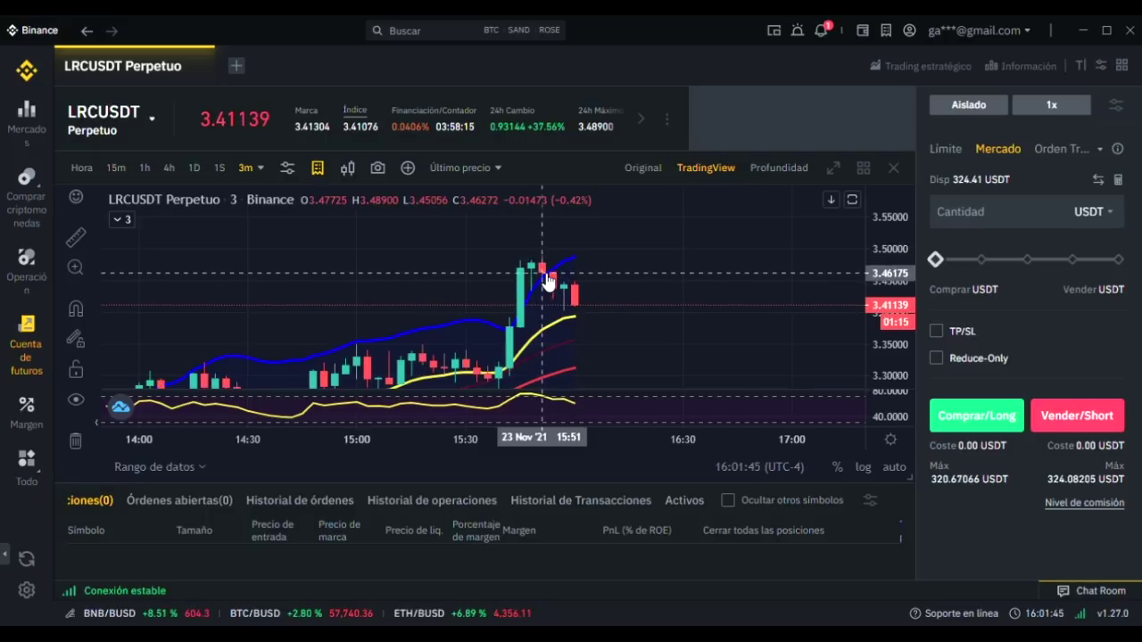
left_click_drag(630, 285, 666, 308)
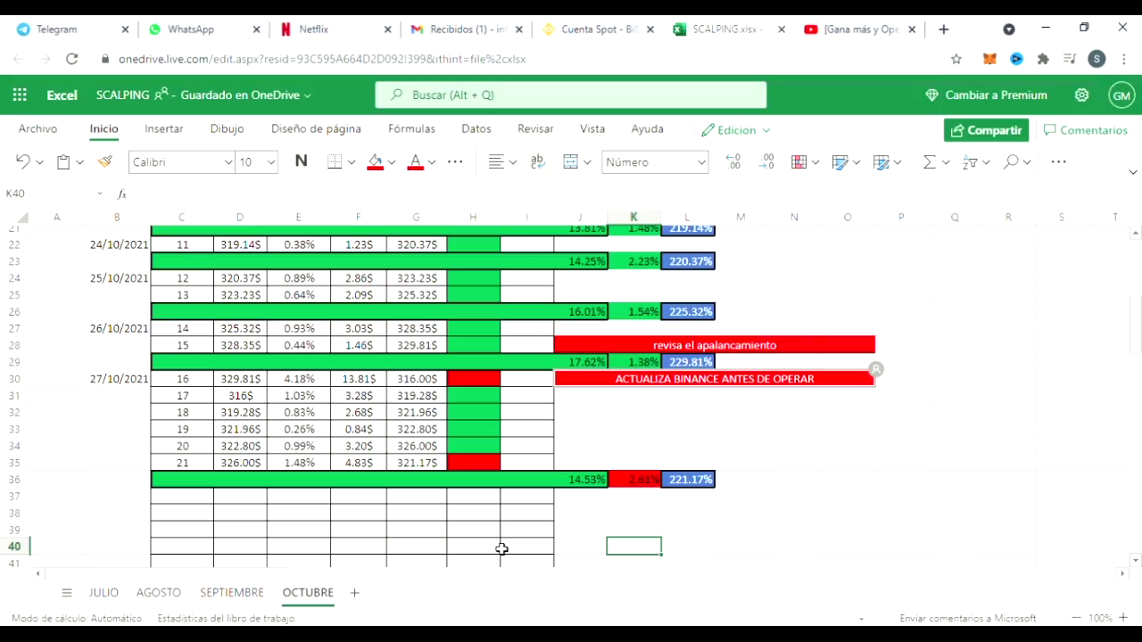
- Review the OCTUBRE trading log from the first entry on 13/10/2021 through the last recorded operations of 27/10/2021
left_click(647, 435)
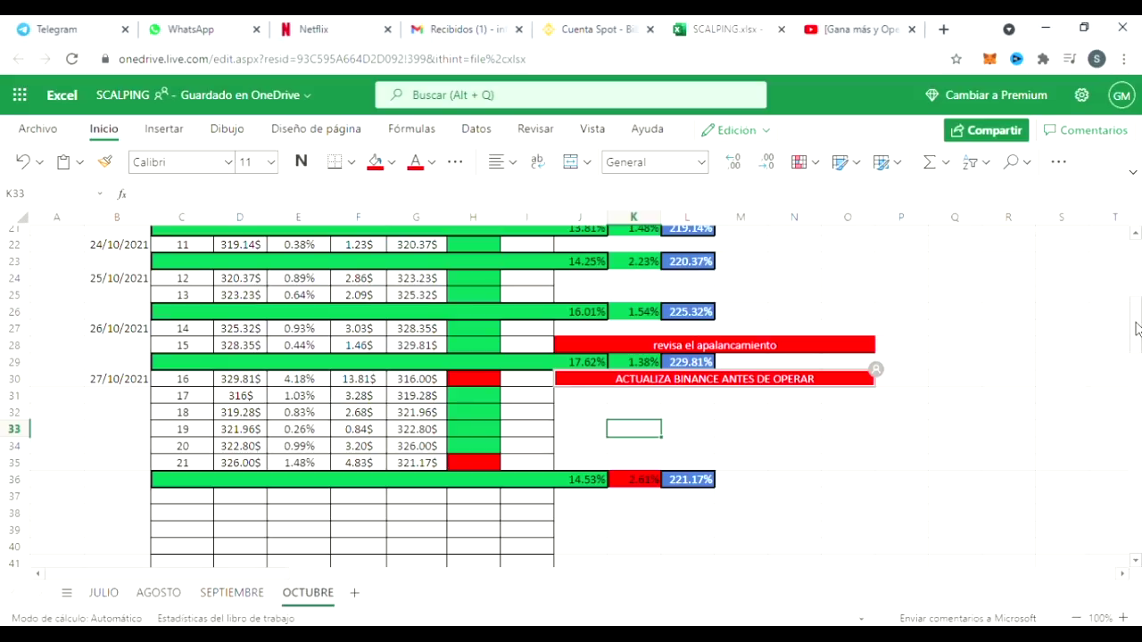
scroll(1138, 328, "up", 2)
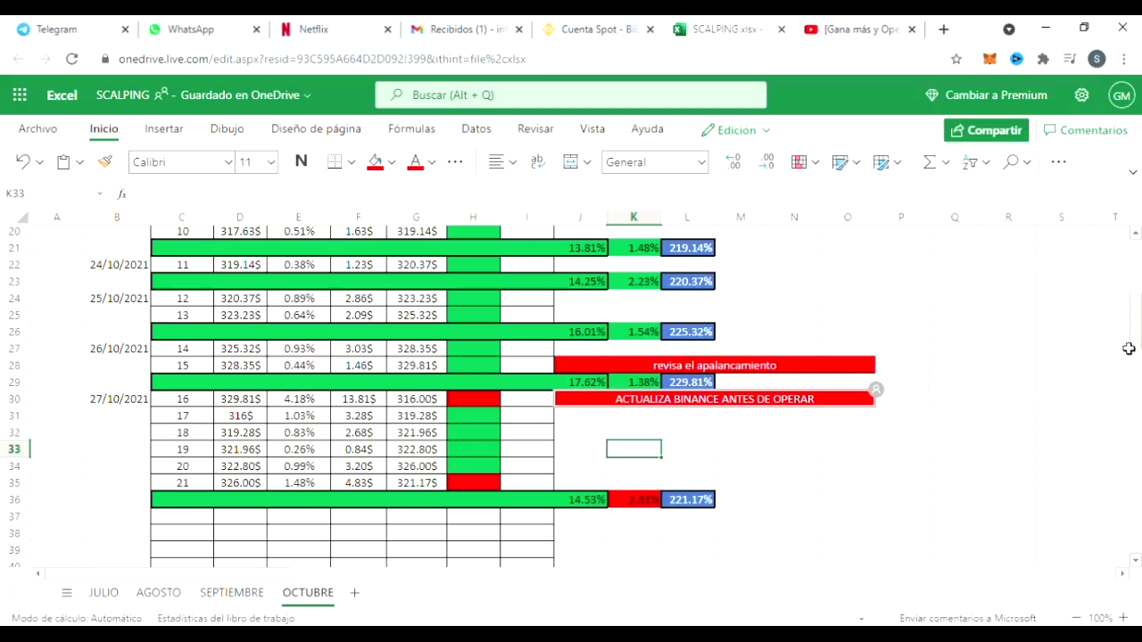
scroll(1129, 348, "up", 2)
scroll(947, 372, "down", 4)
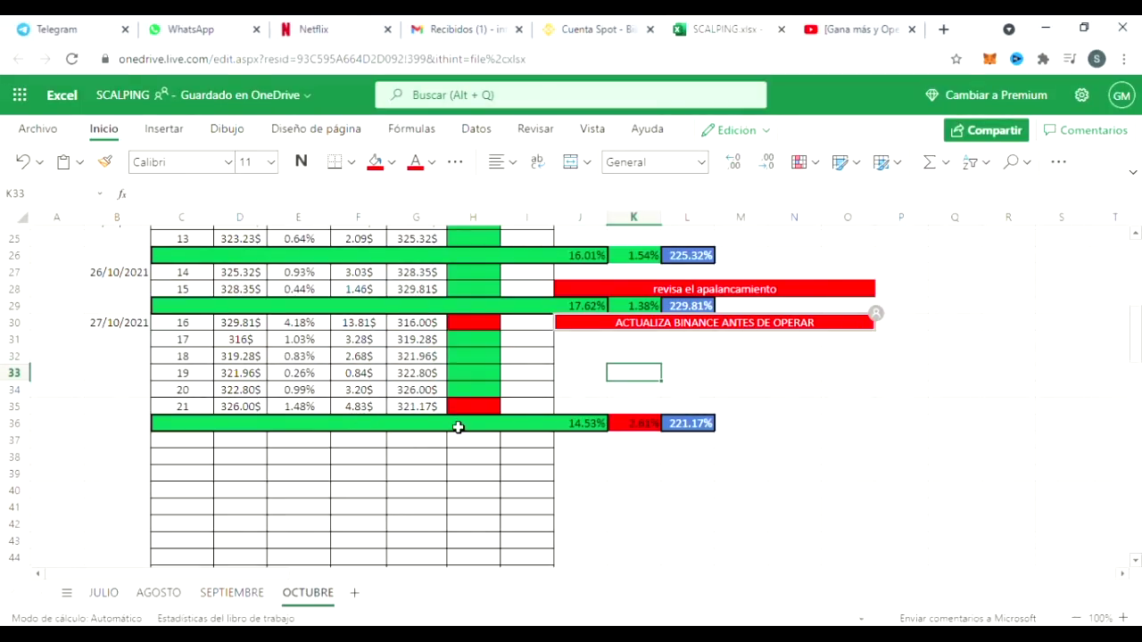
scroll(1135, 348, "up", 8)
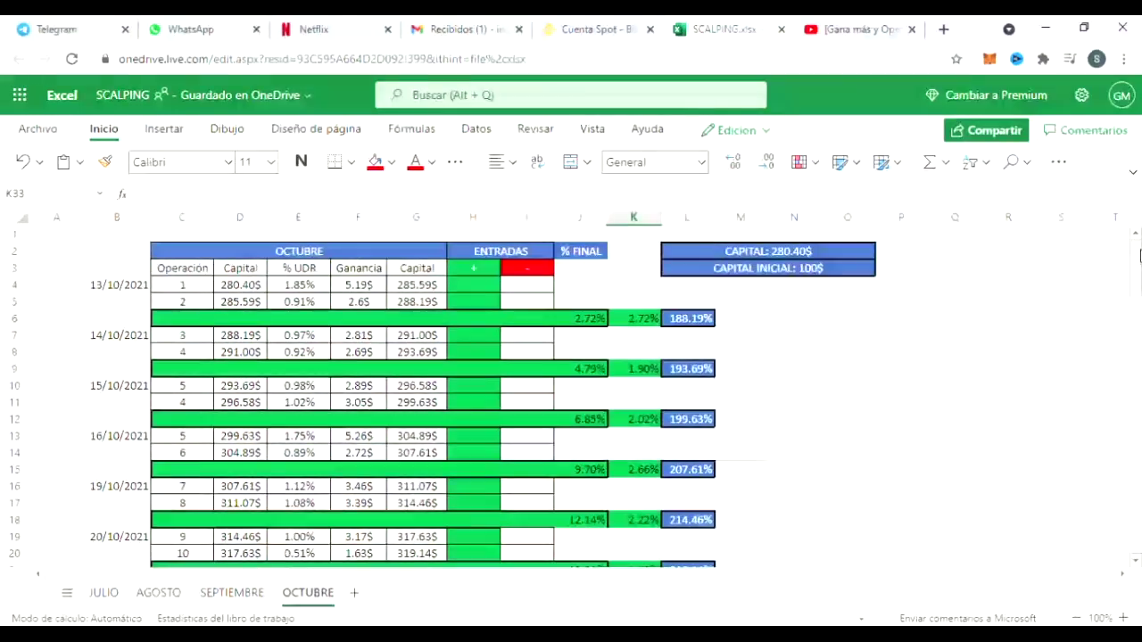
left_click(100, 289)
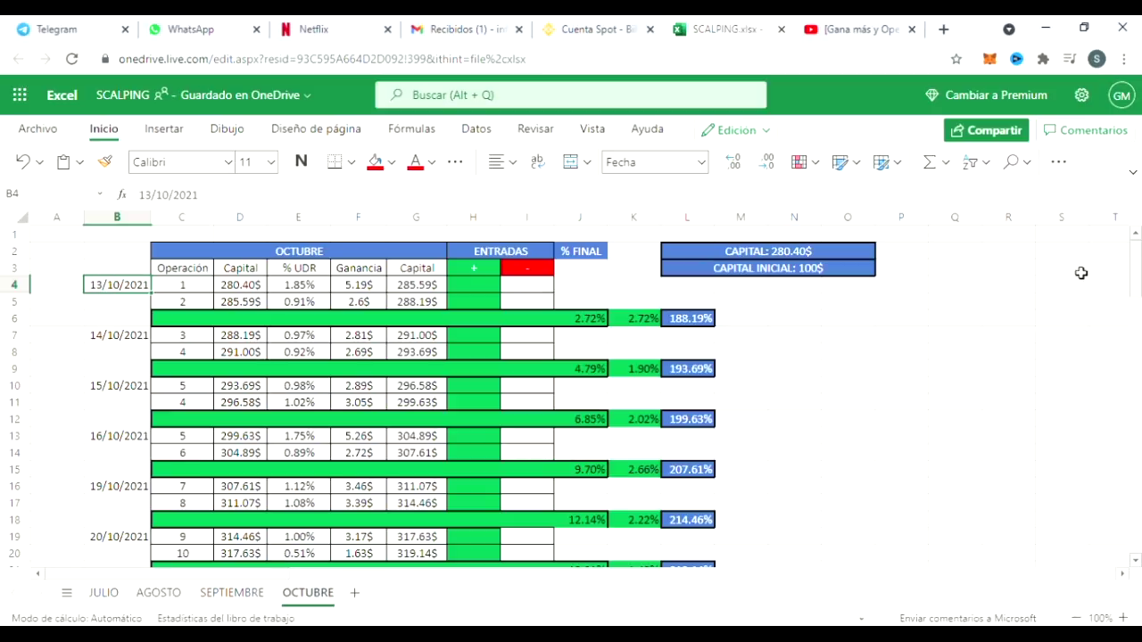
left_click_drag(1135, 271, 1135, 324)
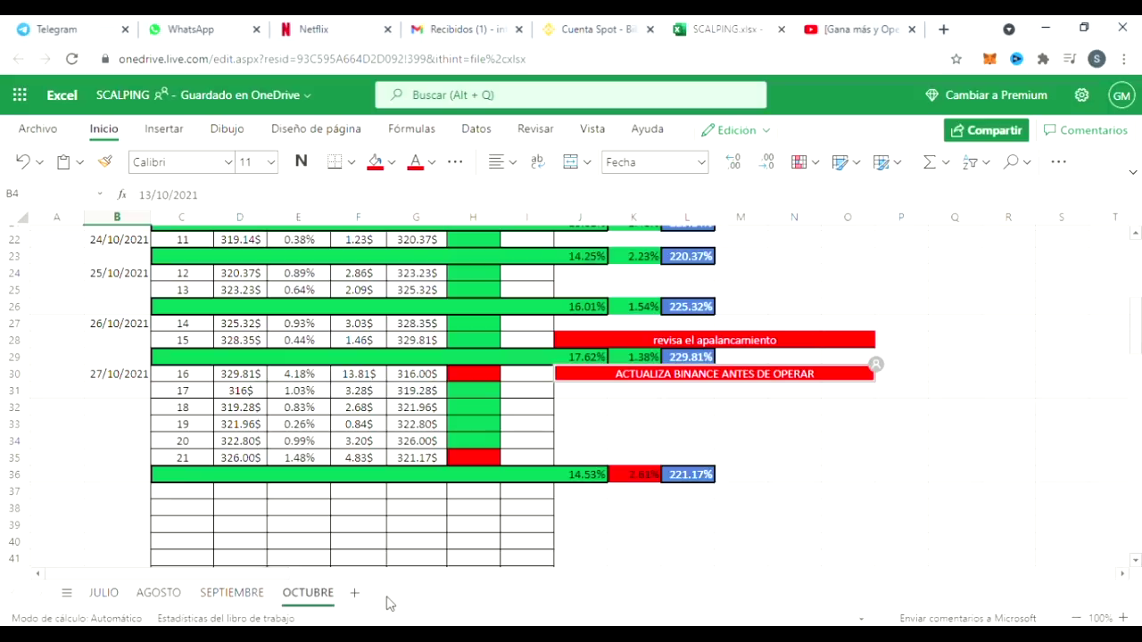
scroll(1138, 266, "up", 7)
scroll(1139, 266, "down", 1)
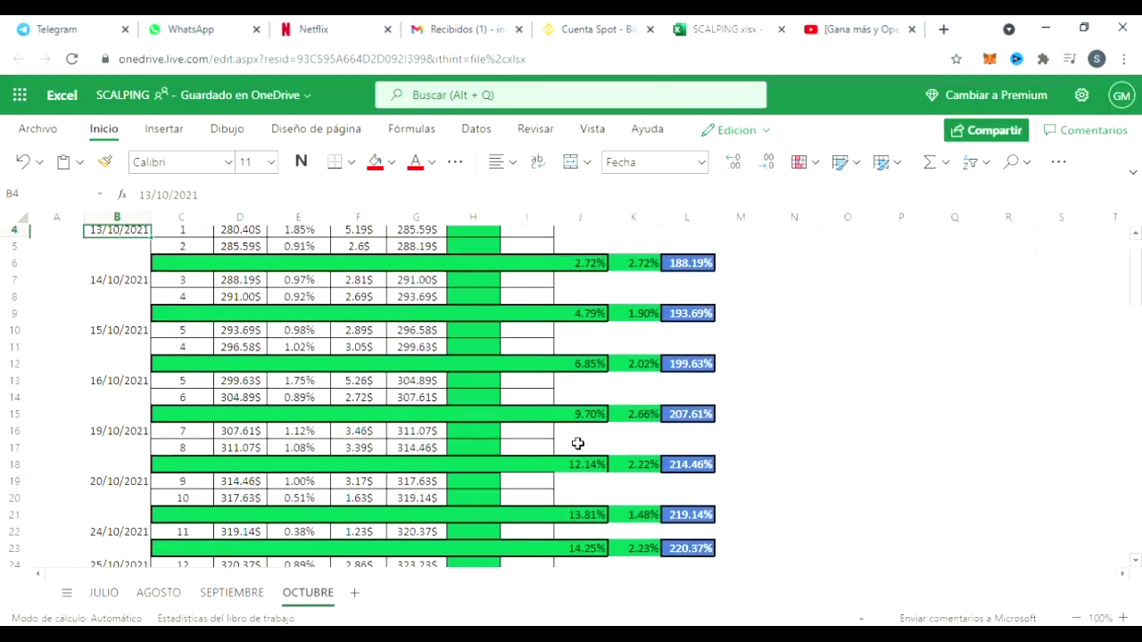
scroll(1137, 296, "down", 1)
scroll(1137, 296, "up", 1)
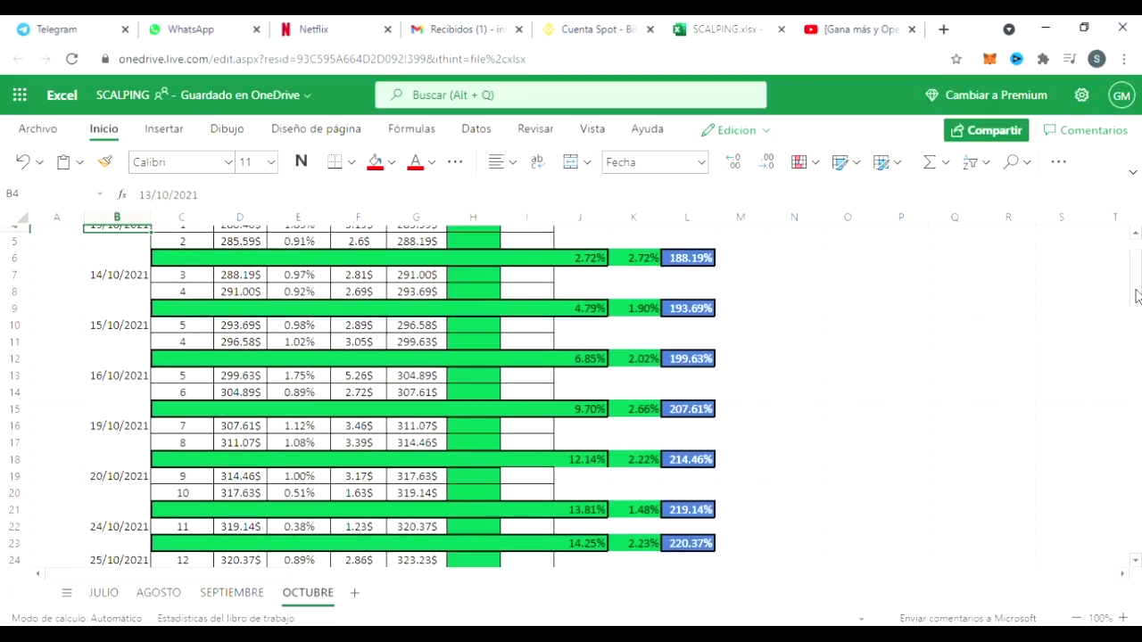
- Examine the 16/10/2021 cumulative and daily percentages and the % UDR values of operations 11, 13, 14 and 15
left_click(592, 411)
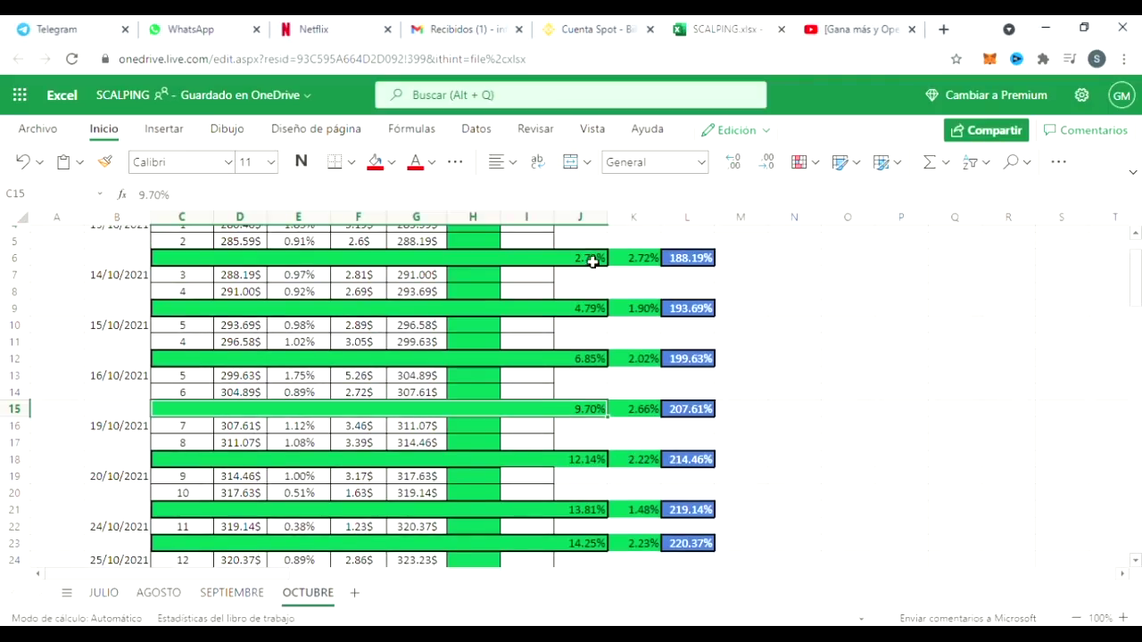
left_click(643, 414)
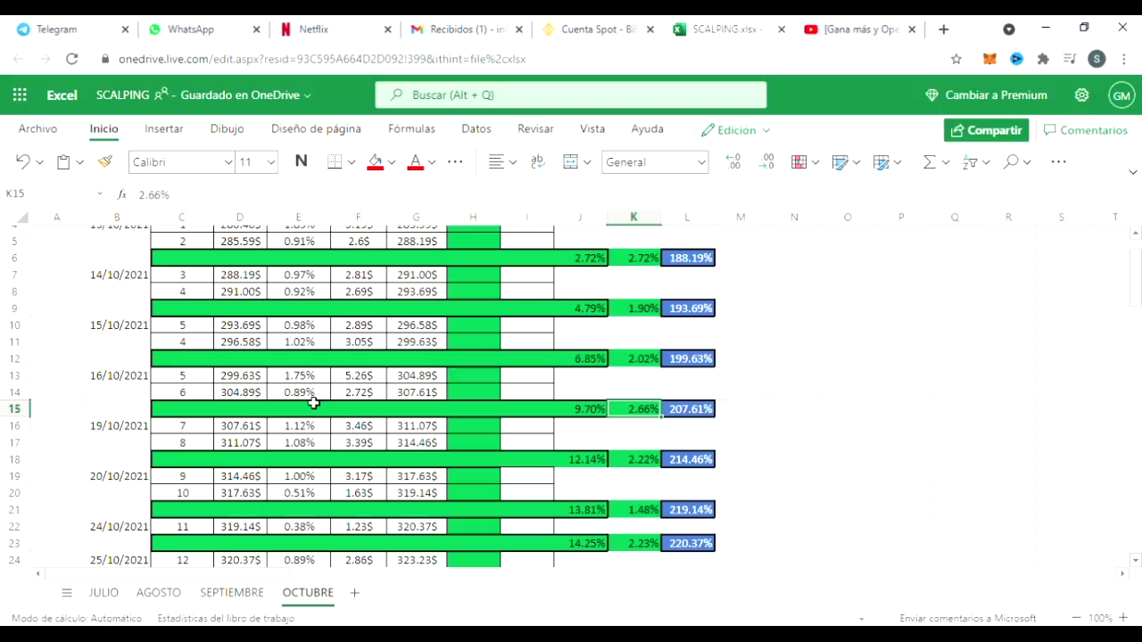
scroll(1139, 295, "down", 4)
left_click(299, 306)
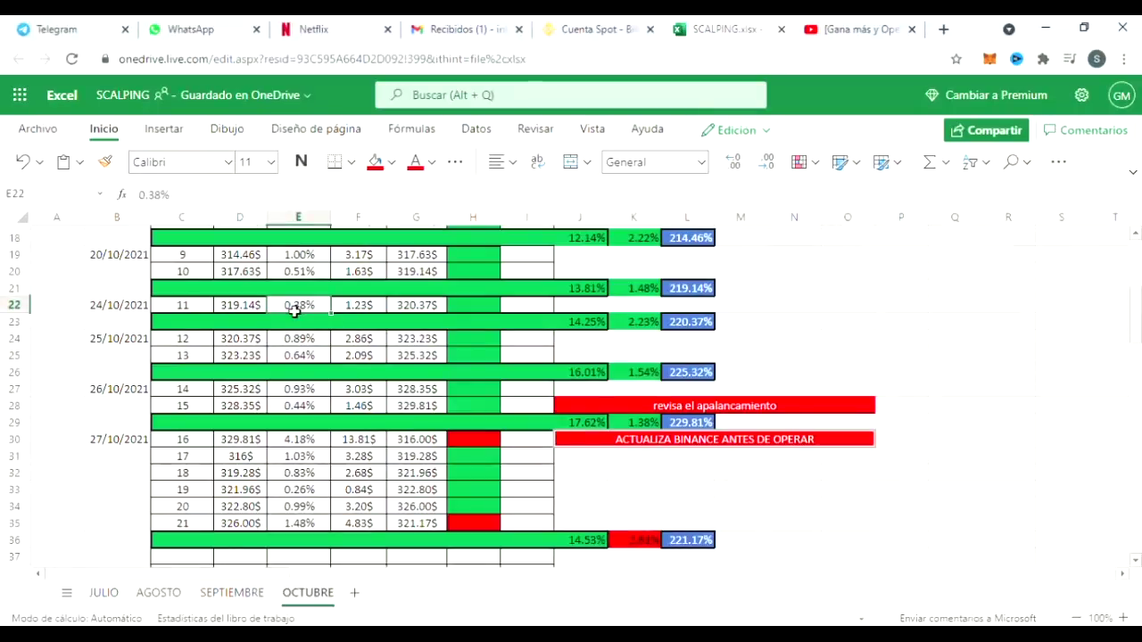
left_click(301, 353)
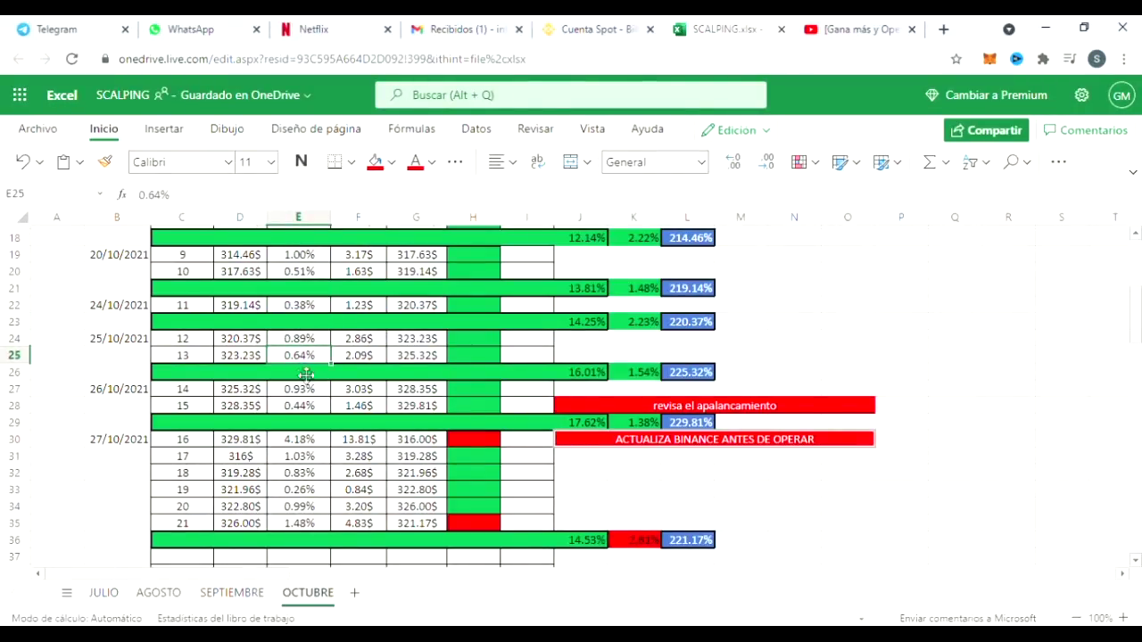
left_click(306, 393)
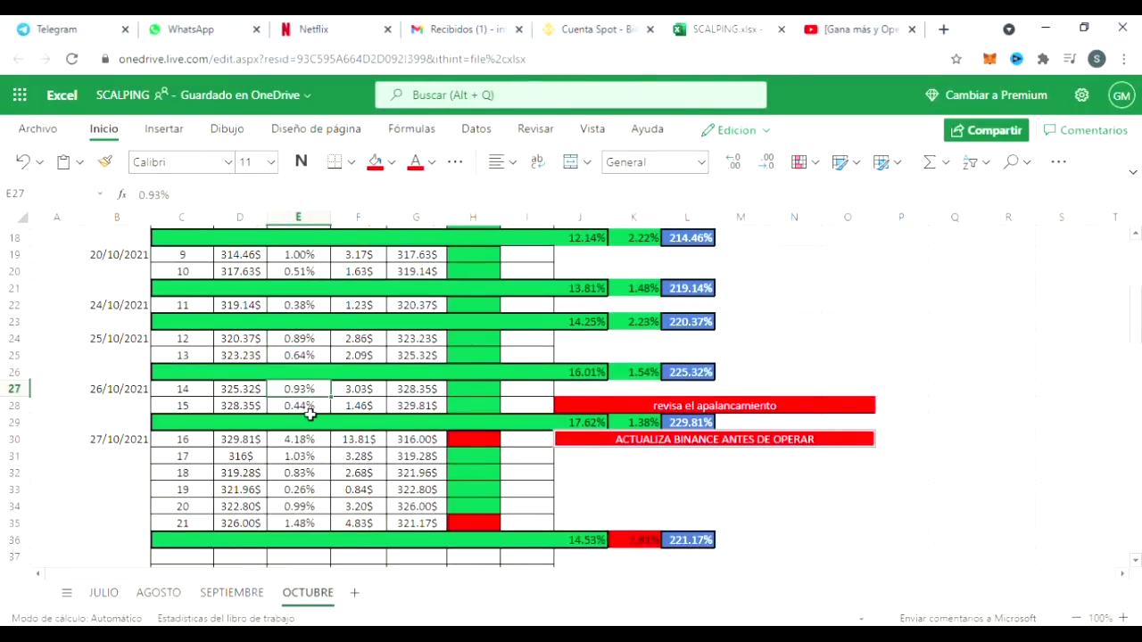
left_click(310, 411)
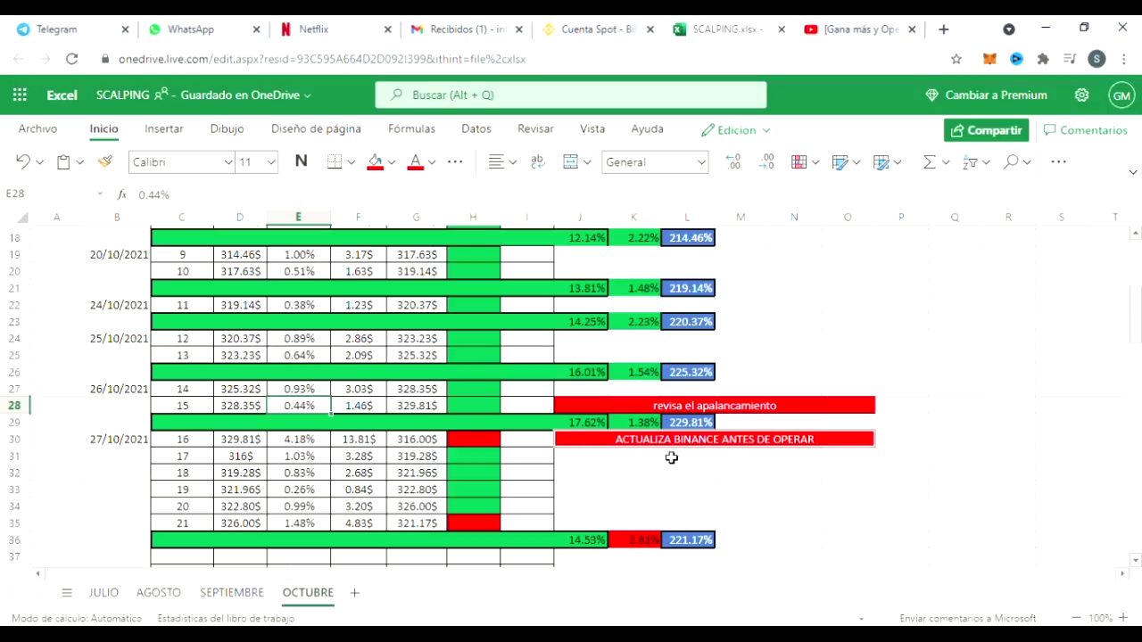
scroll(1138, 343, "down", 1)
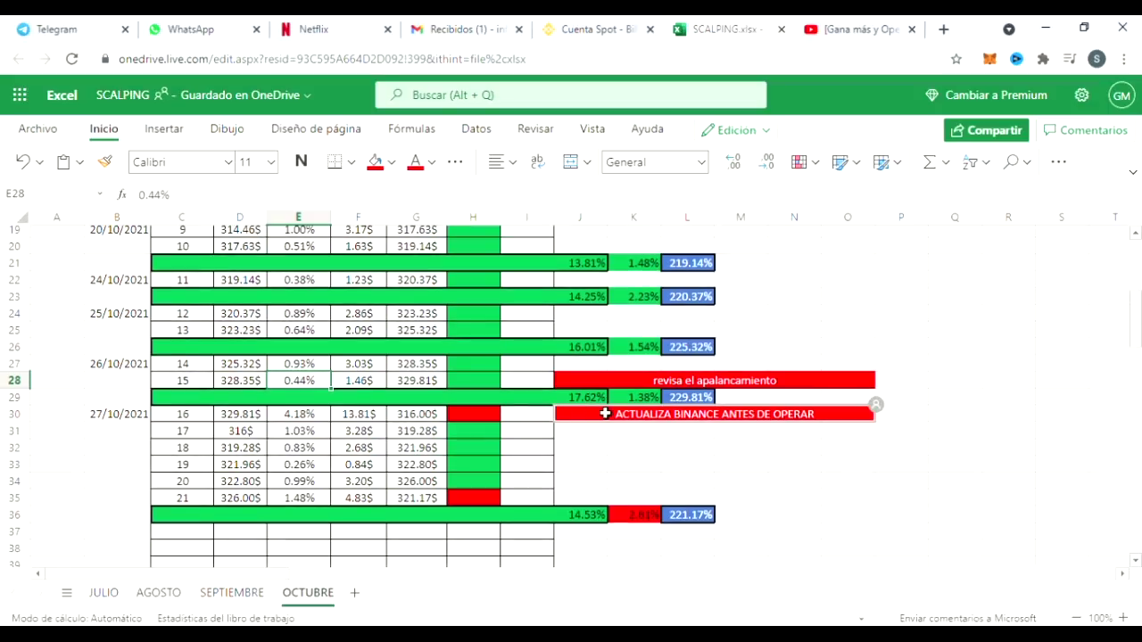
- Examine the red warning notes beside operations 15 and 16 together with operation 16's capital and % UDR
left_click(676, 386)
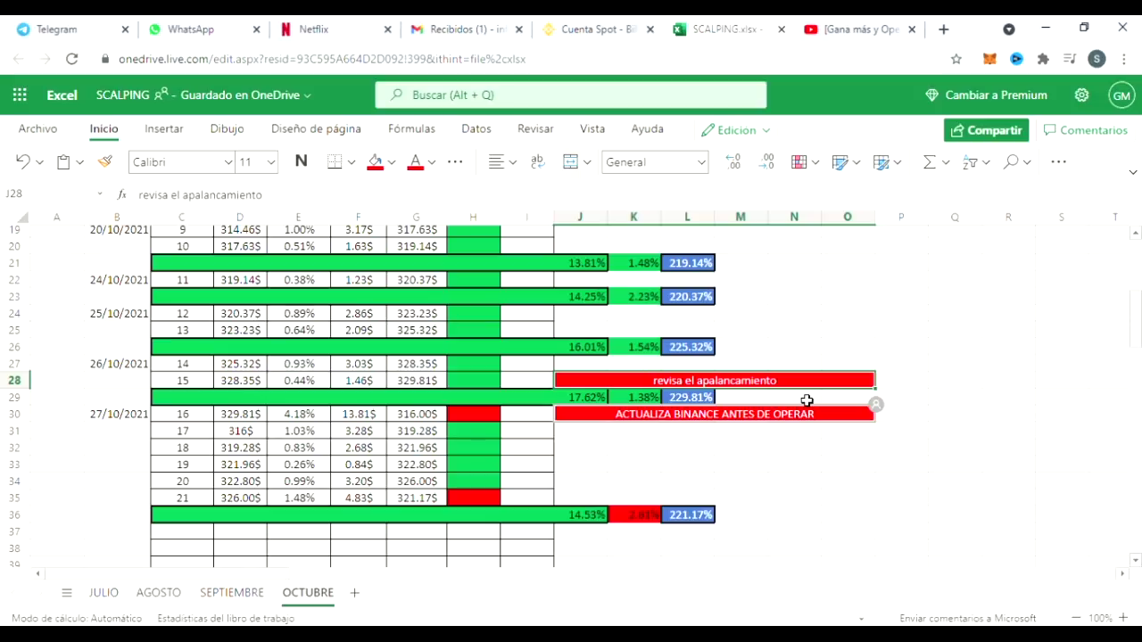
left_click(710, 416)
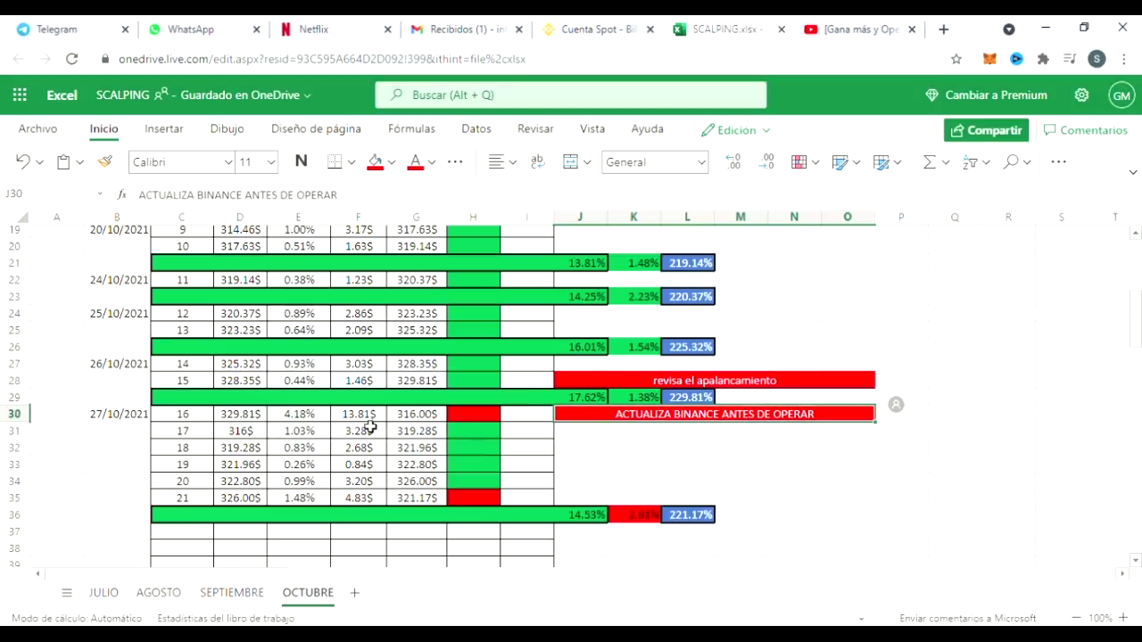
left_click(291, 420)
left_click(249, 419)
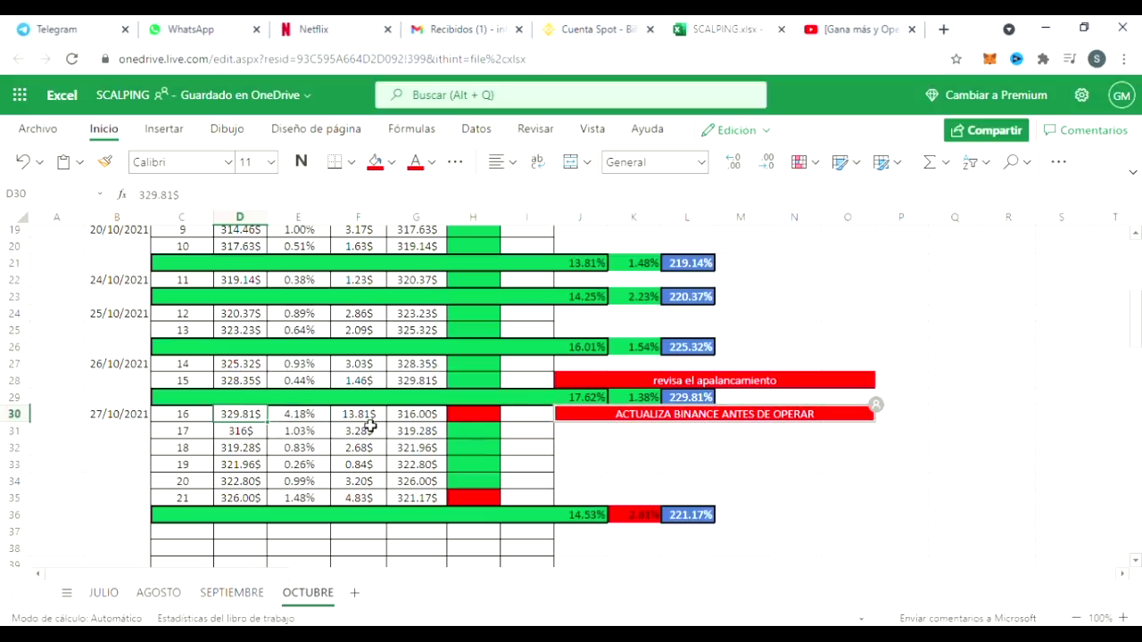
left_click(678, 421)
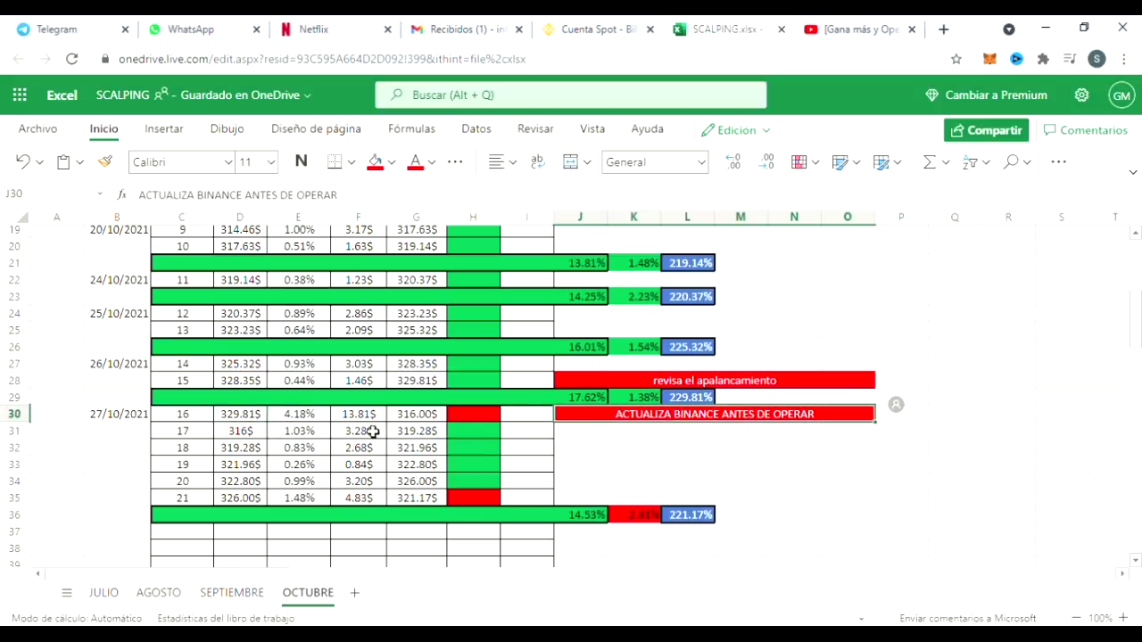
left_click(210, 417, "shift")
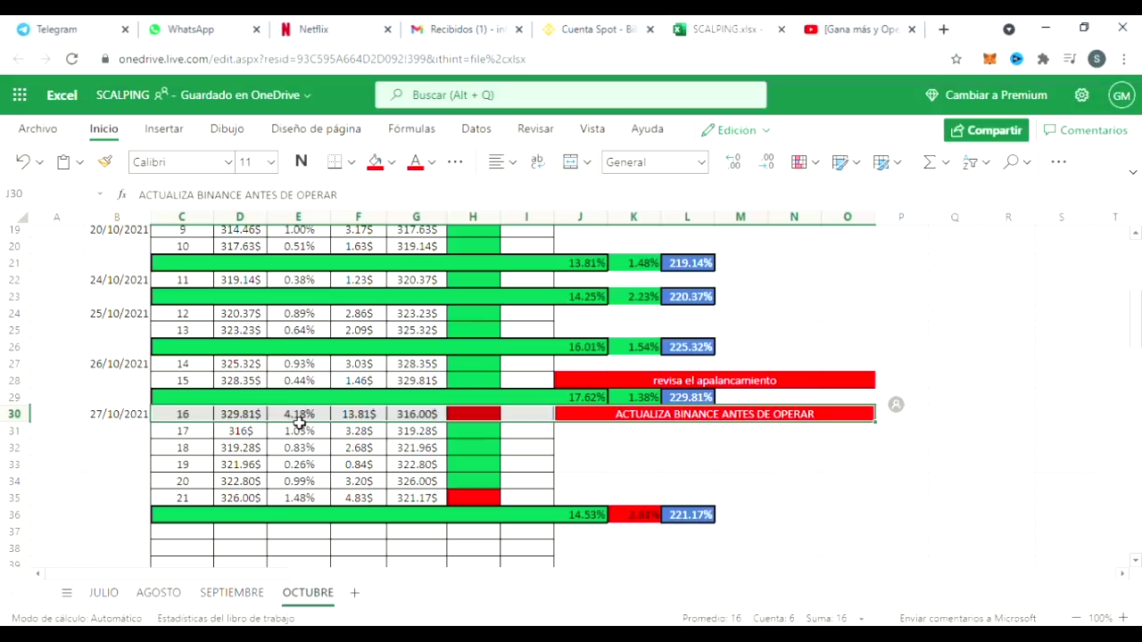
scroll(299, 422, "down", 2)
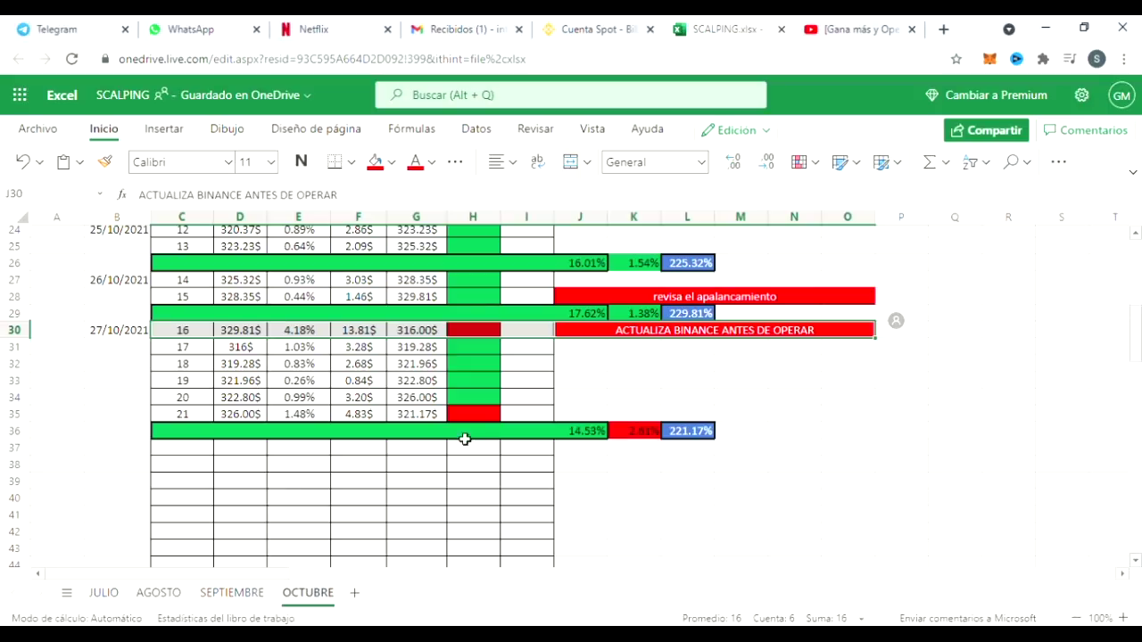
- Compare the % UDR of losing operations 16 and 21 with the daily percentage in the 27/10/2021 summary row
left_click(308, 334)
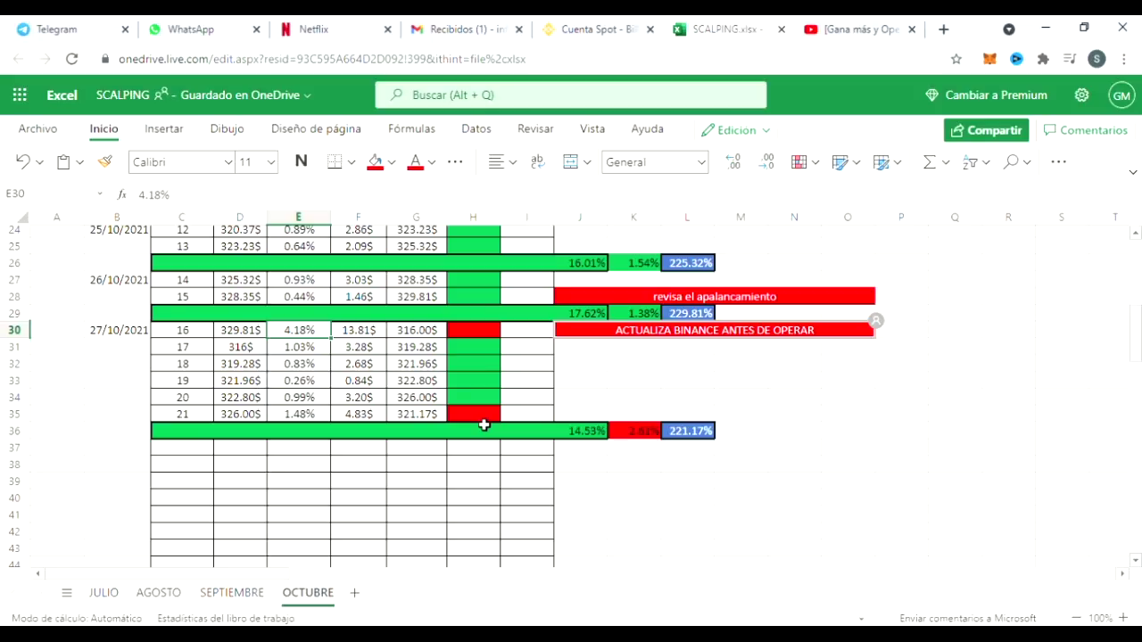
scroll(485, 425, "up", 1)
scroll(484, 425, "down", 1)
left_click(303, 421)
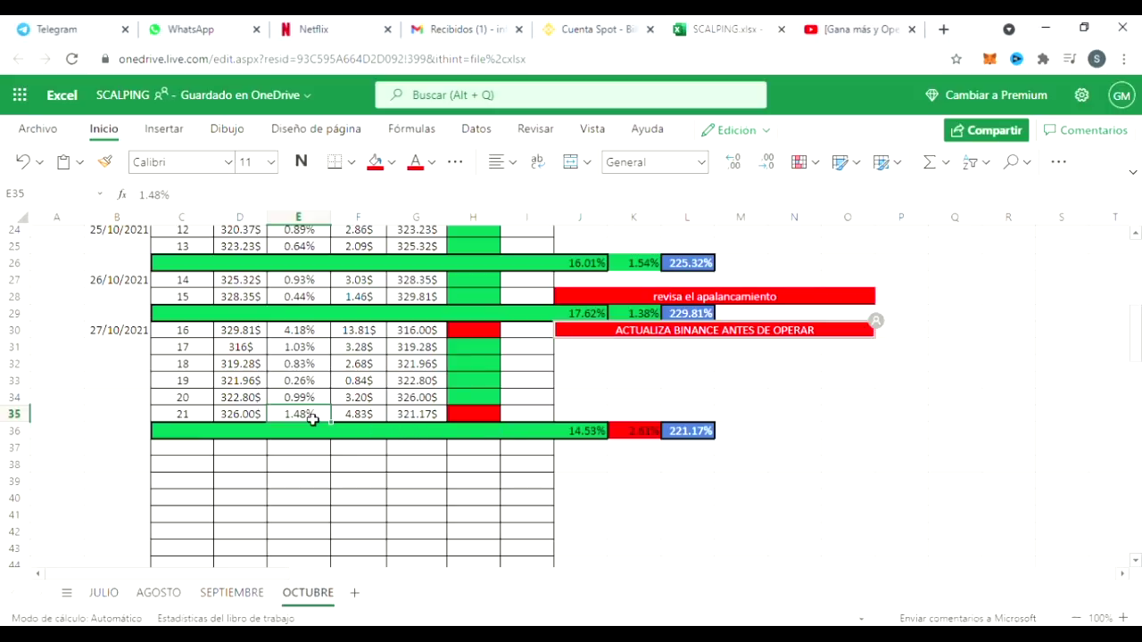
left_click(652, 438)
scroll(625, 466, "down", 1)
scroll(625, 466, "up", 1)
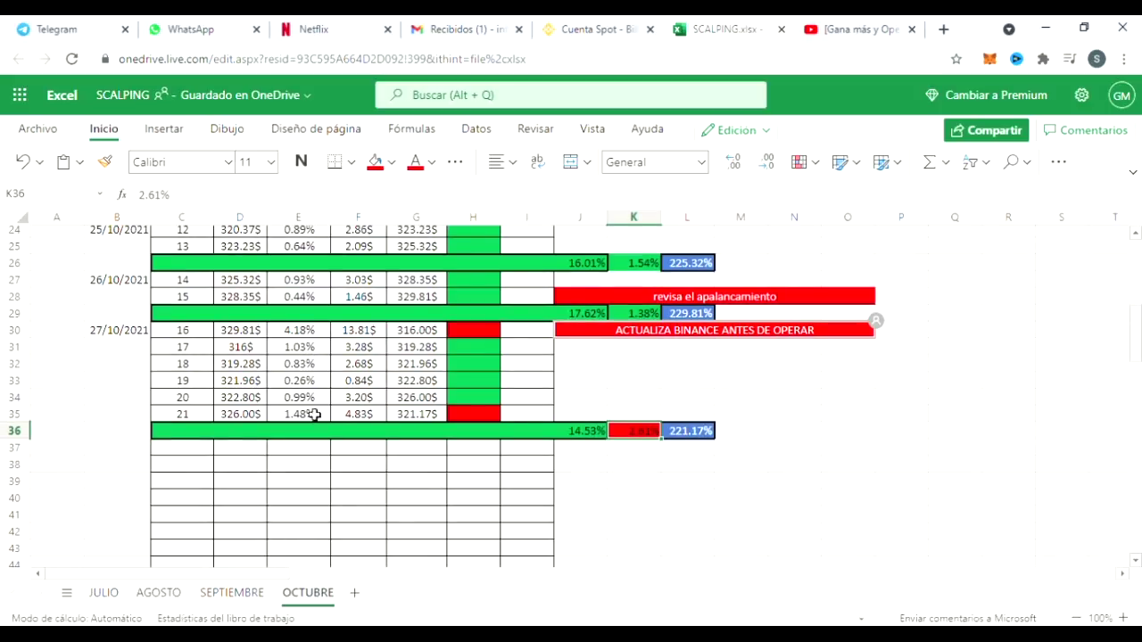
left_click(314, 336)
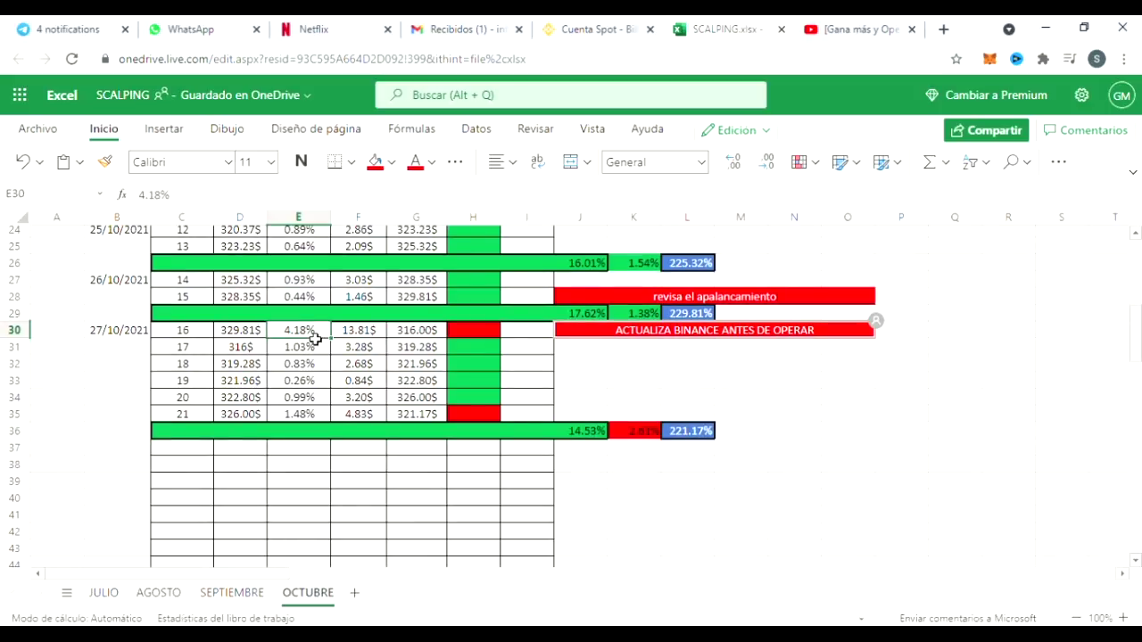
left_click(314, 414, "shift")
left_click(526, 439)
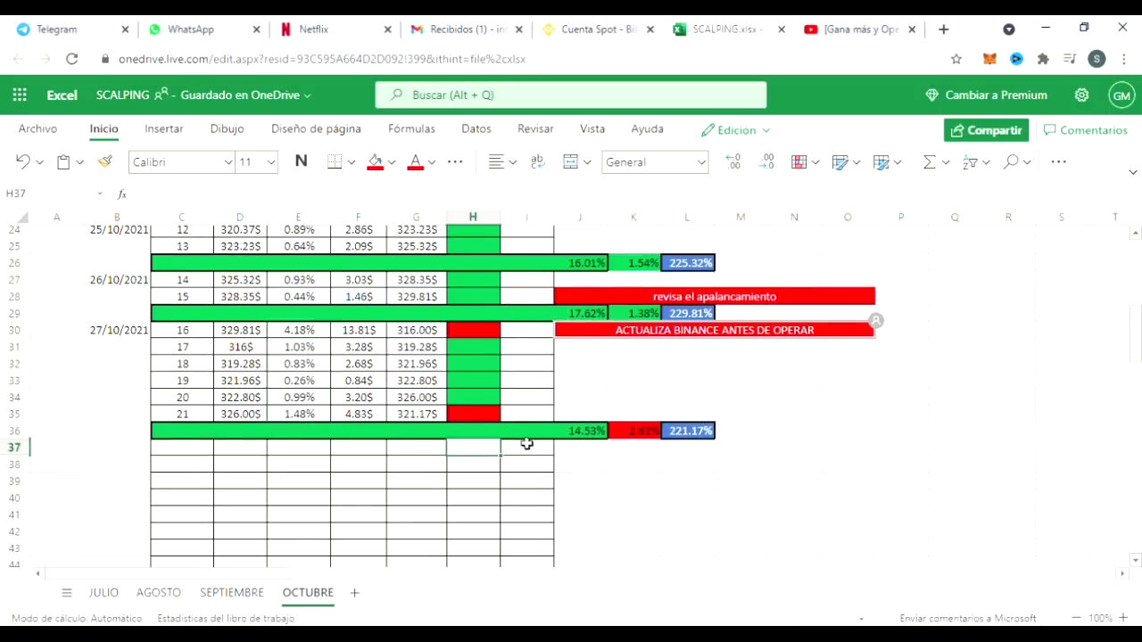
left_click(652, 433)
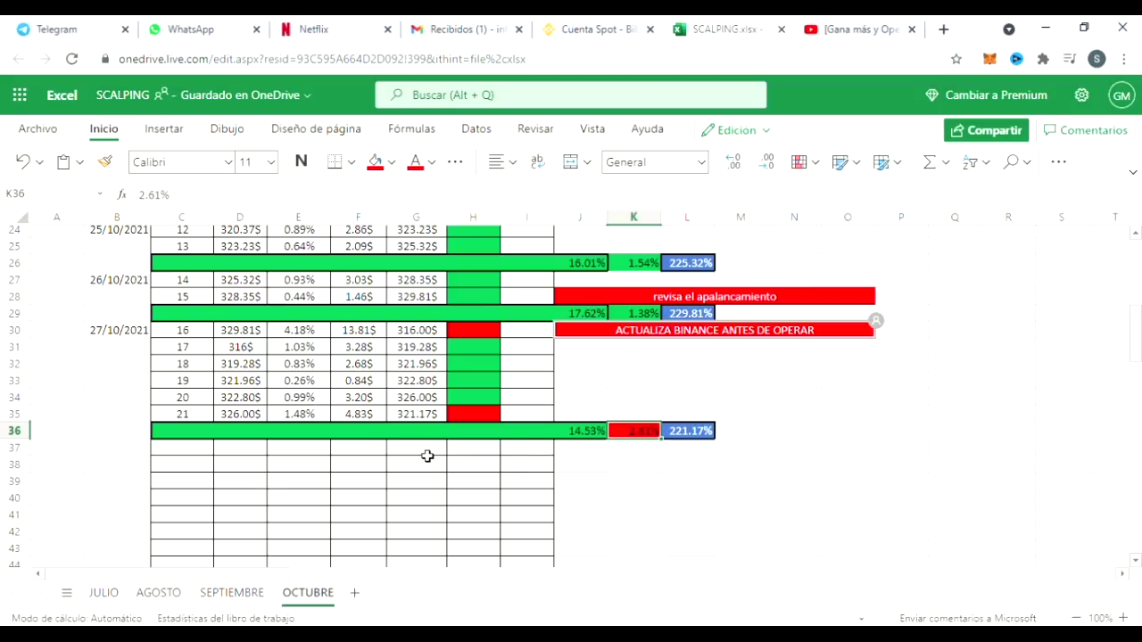
- Start a new log entry in row 37 numbered 22, copying operation 21's final capital of 321.17$ as its starting capital
double_click(427, 455)
left_click(424, 418)
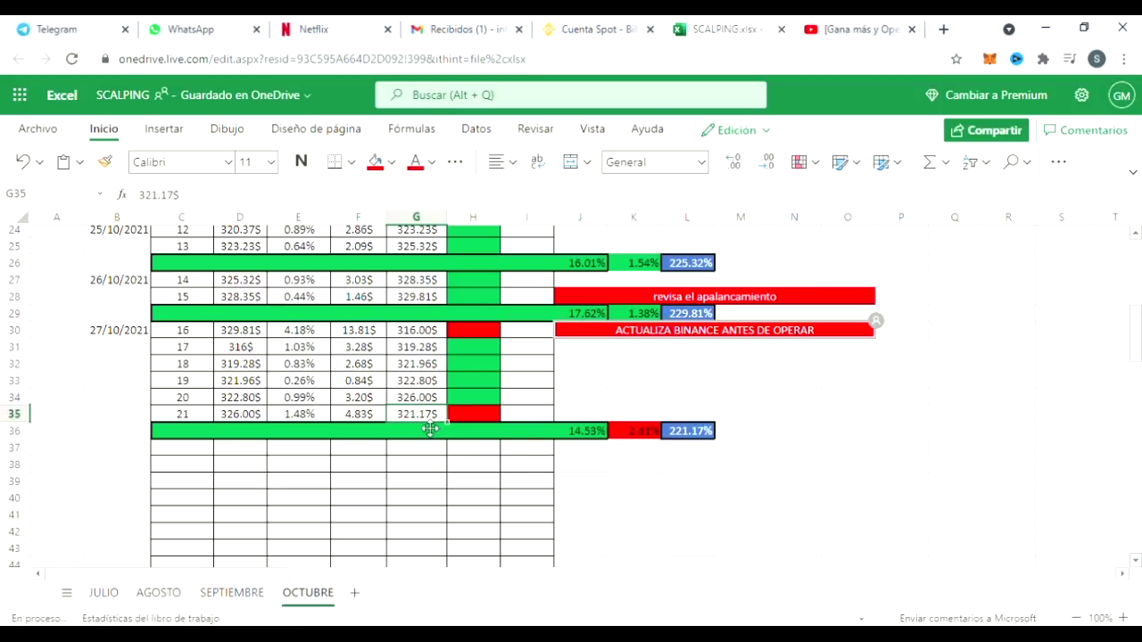
double_click(428, 417)
key("ctrl+c")
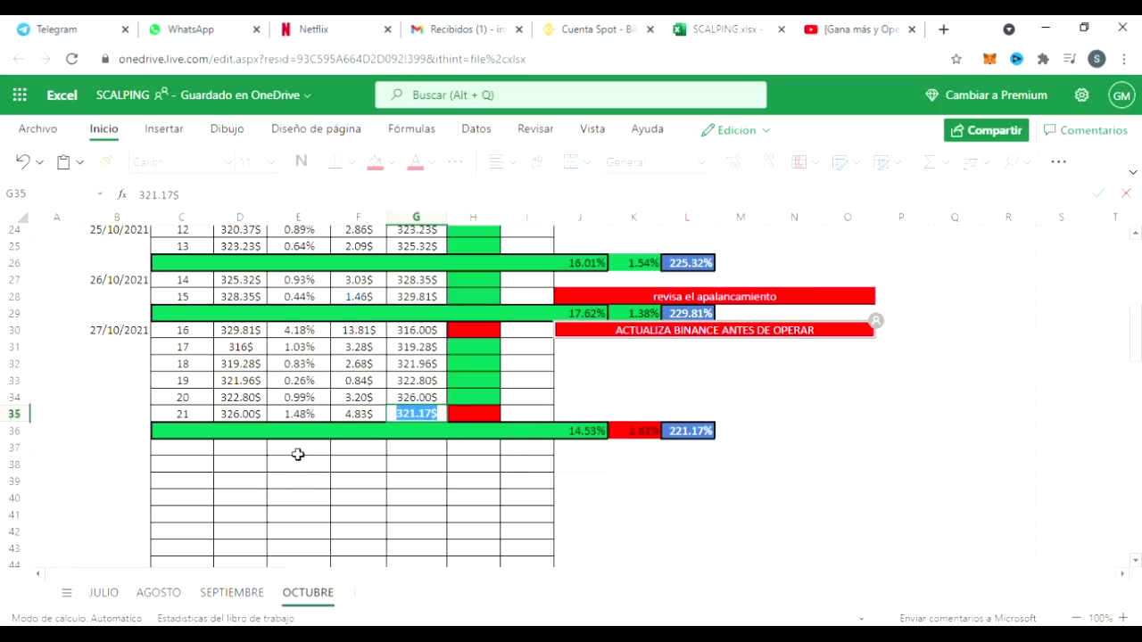
left_click(264, 452)
key("ctrl+v")
left_click(179, 449)
type("22")
left_click(301, 471)
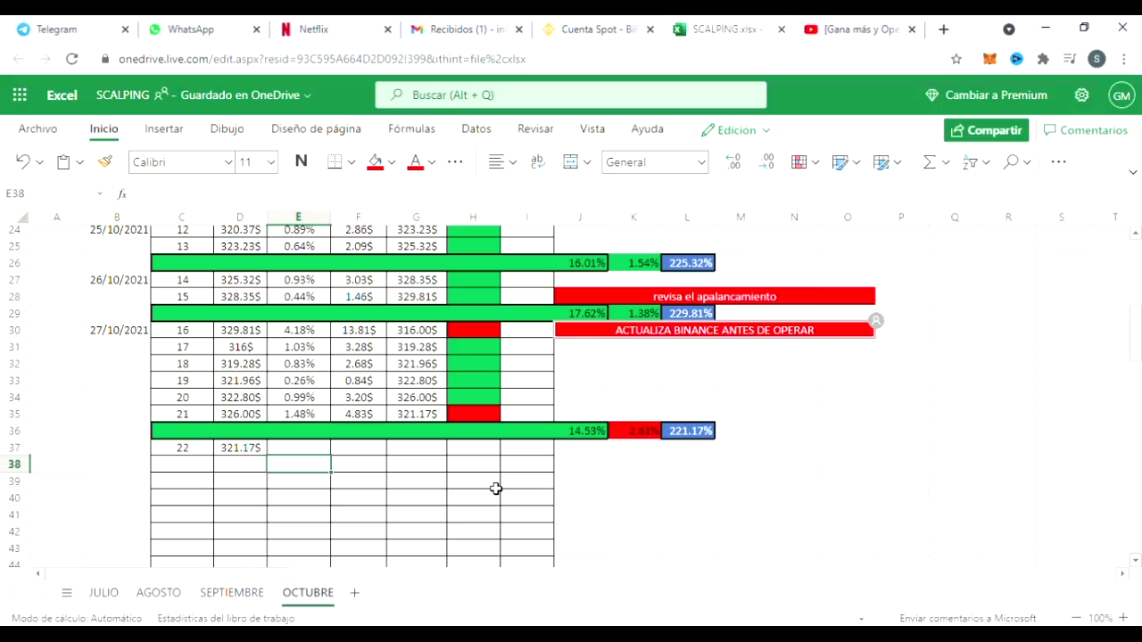
- Enter 324.41$ as operation 22's final capital and fill its result cell in column H with green
double_click(427, 453)
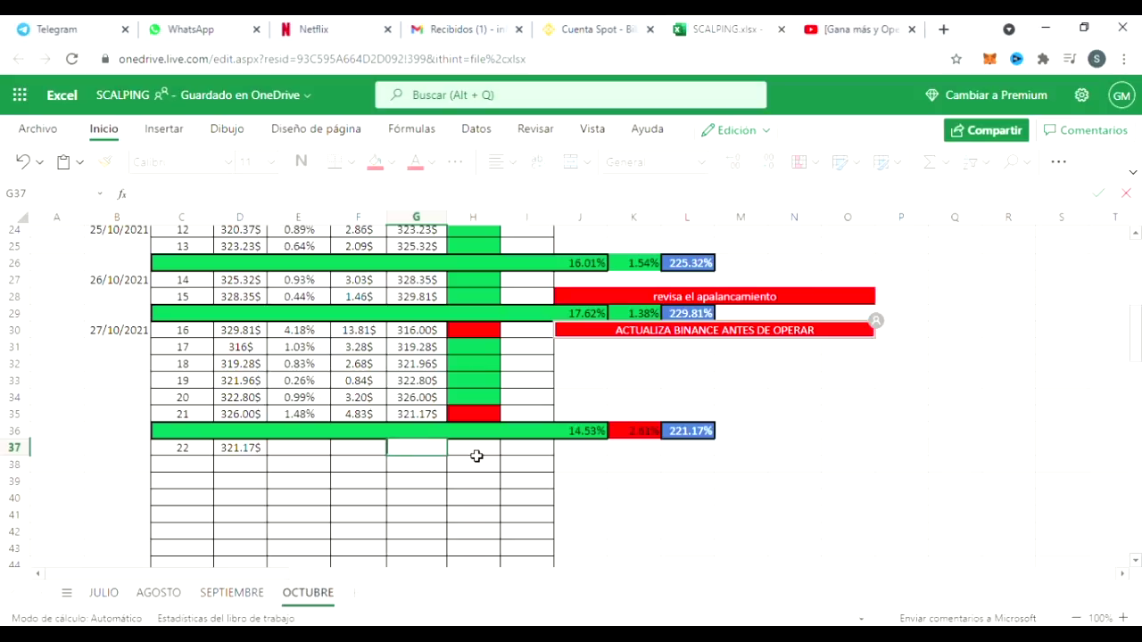
type("324.41$")
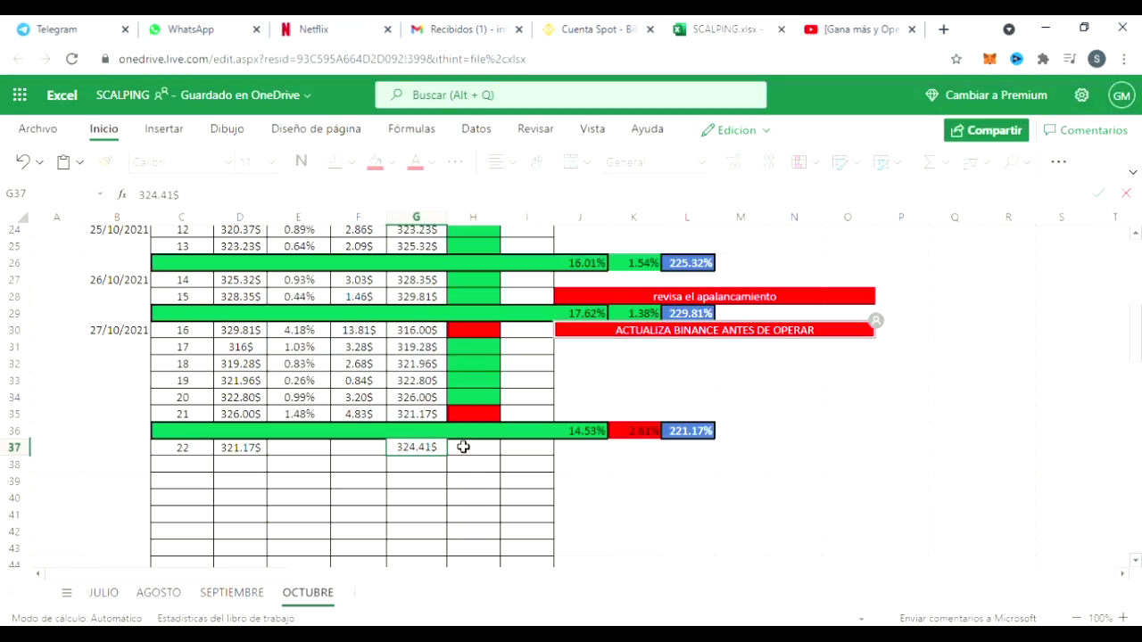
left_click(484, 455)
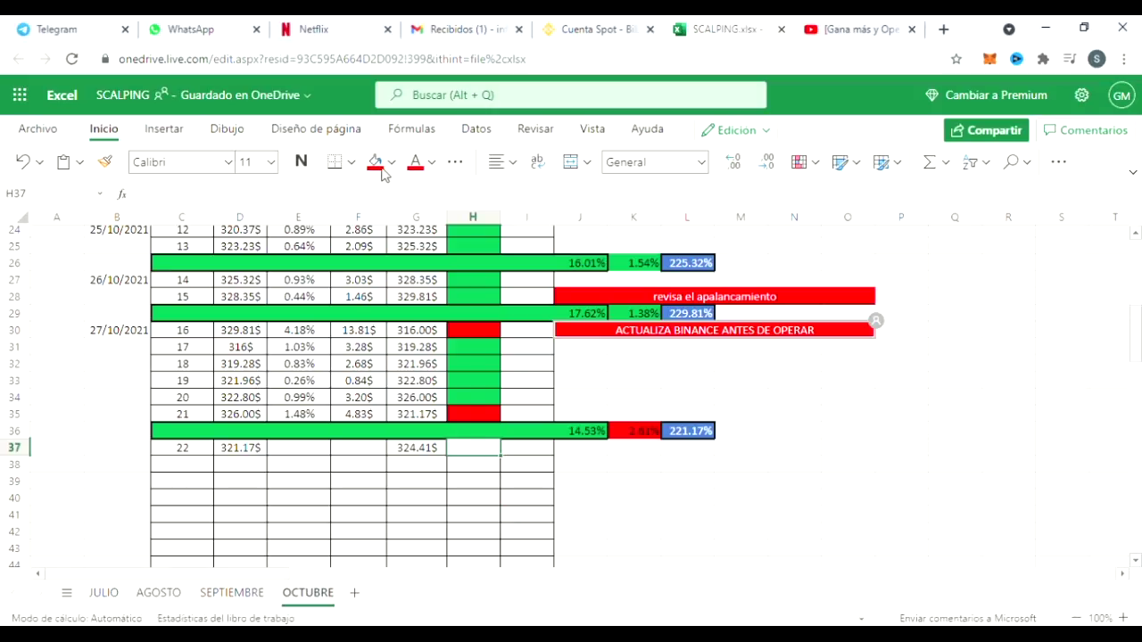
left_click(391, 162)
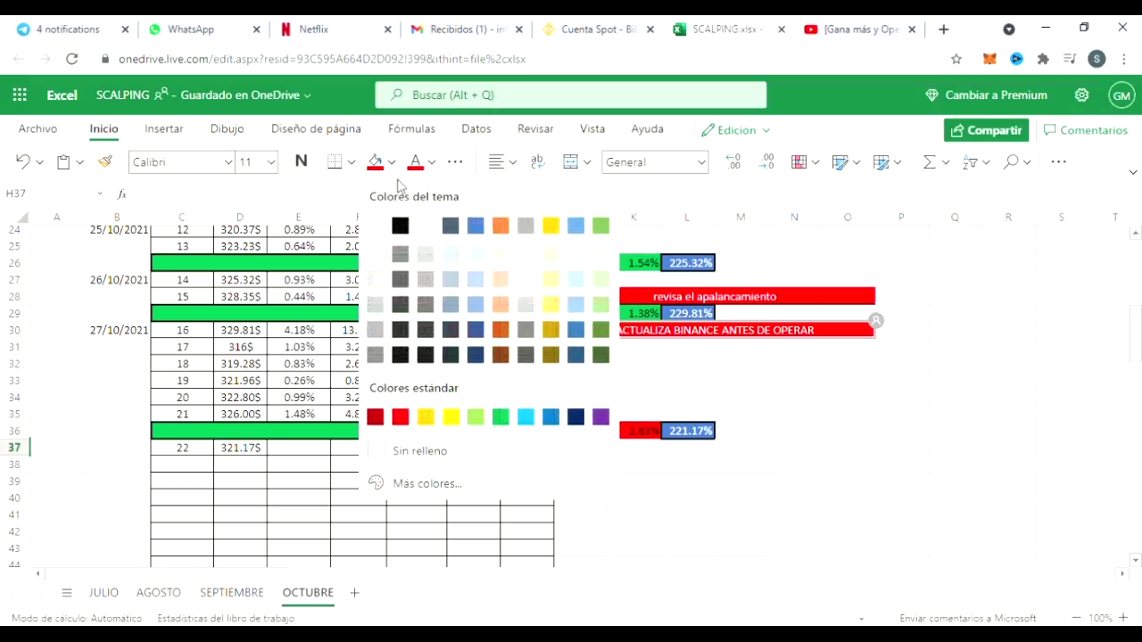
left_click(500, 417)
left_click(494, 522)
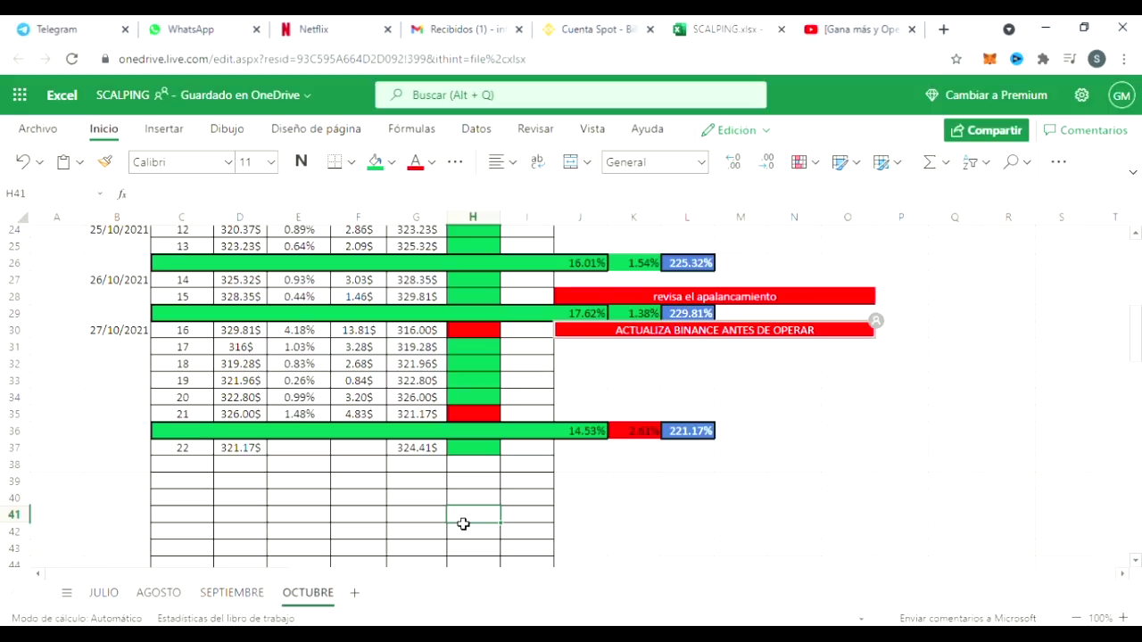
- Record operation 22's gain as 3.24$ and its % UDR as 1.00% in row 37
double_click(384, 450)
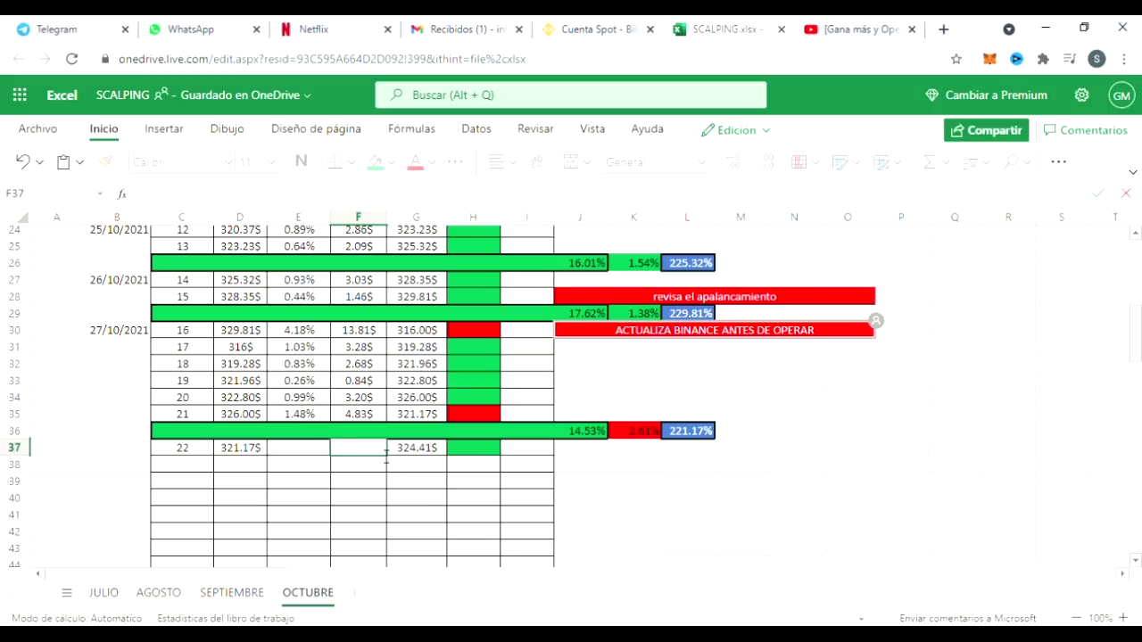
type("3.24")
type("$")
left_click(303, 451)
type("1")
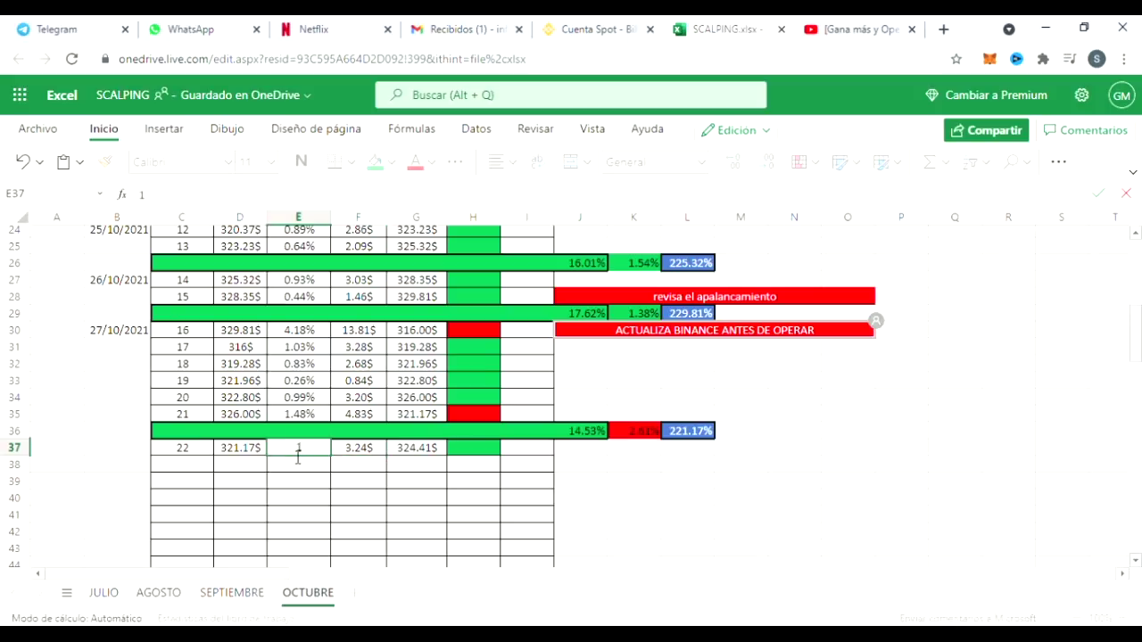
type(".00%")
key("Return")
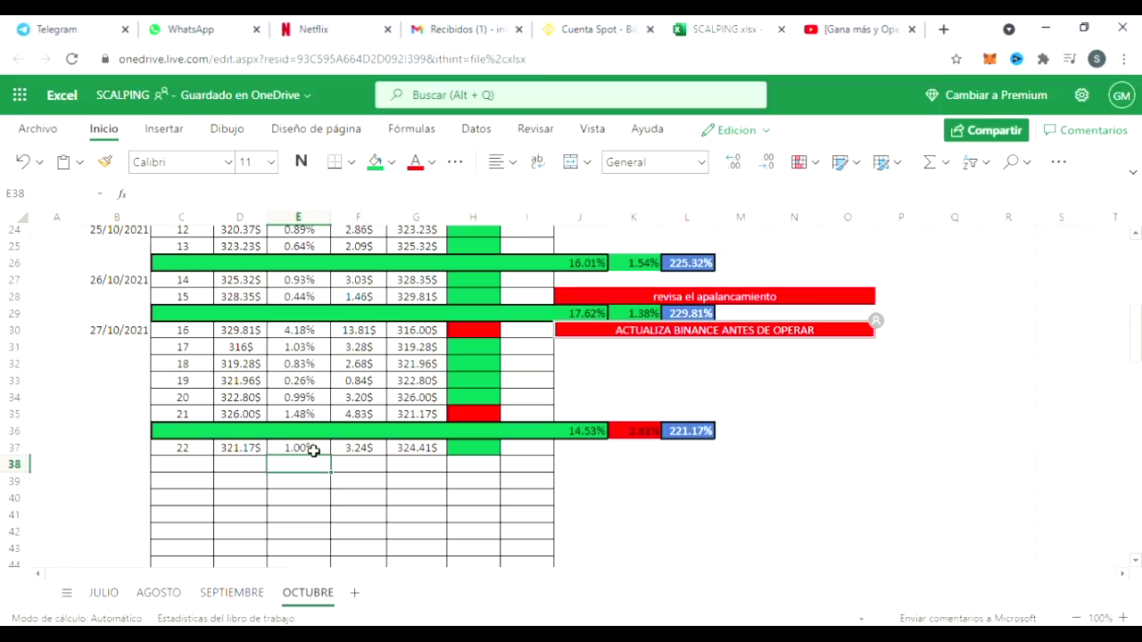
- Compare operation 22's gain and % UDR with operation 9's and the other October operations
left_click_drag(619, 497, 776, 472)
left_click(581, 500)
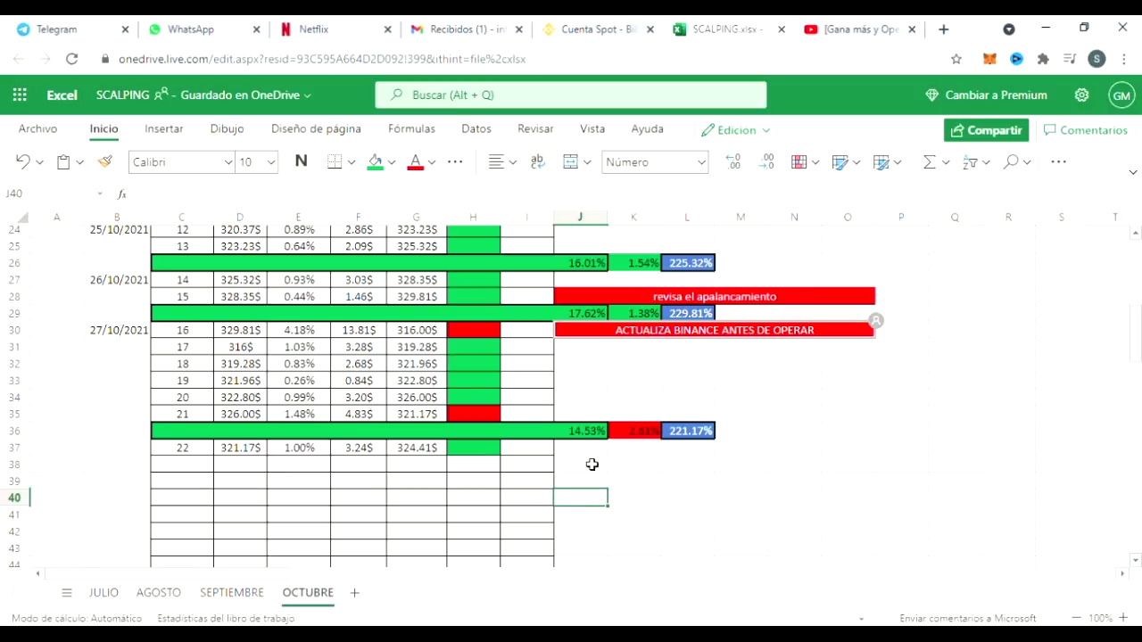
scroll(497, 502, "up", 4)
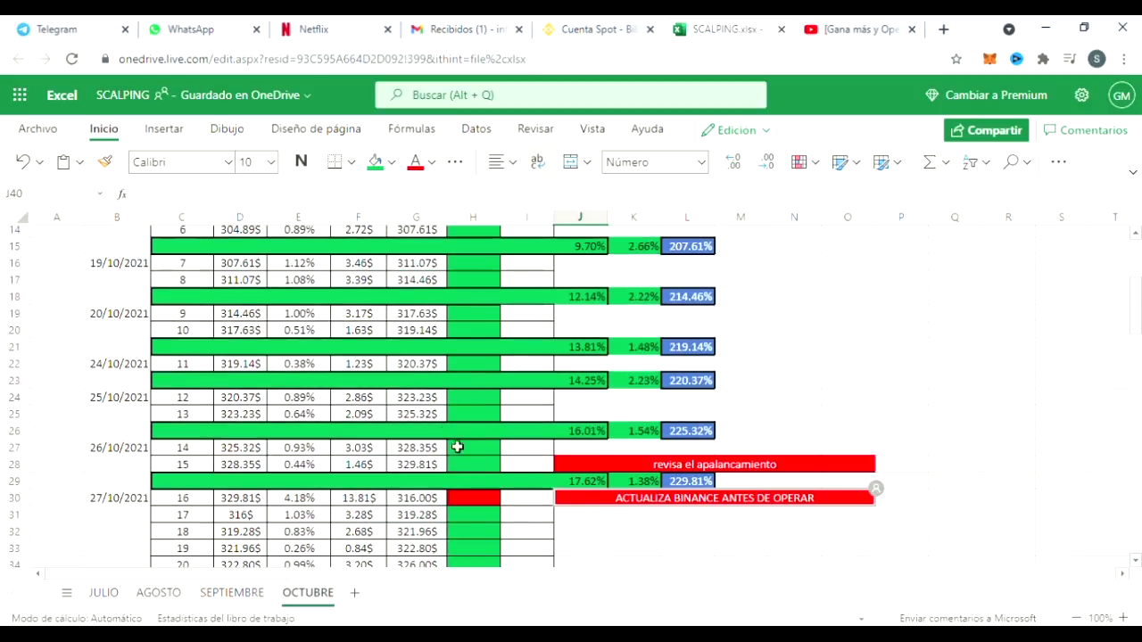
left_click(368, 324)
left_click(366, 316)
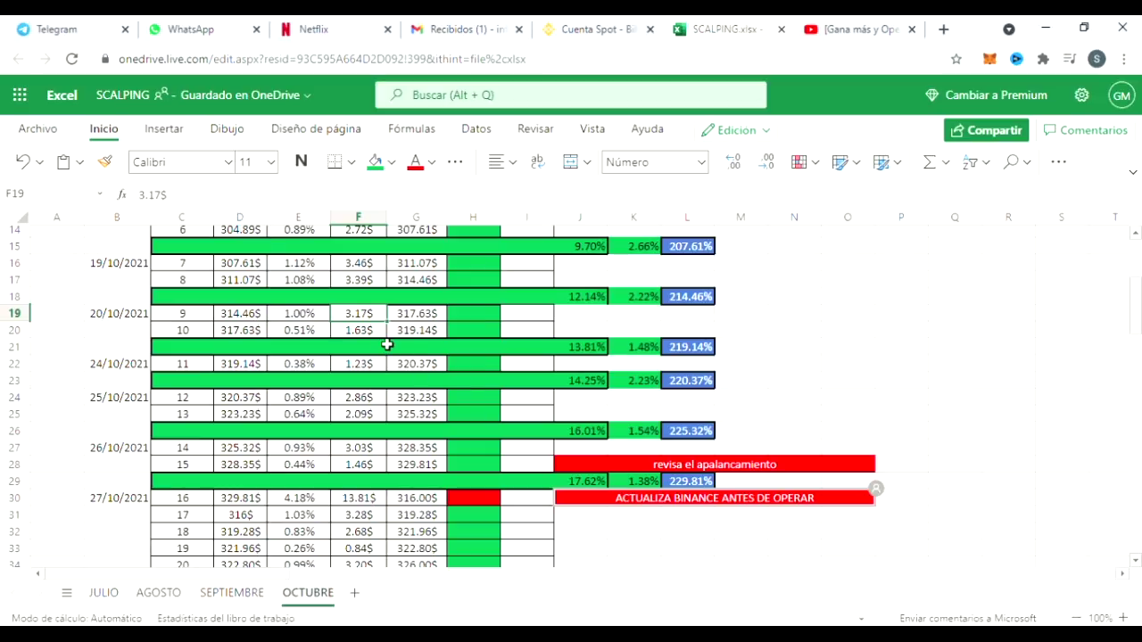
scroll(458, 390, "down", 5)
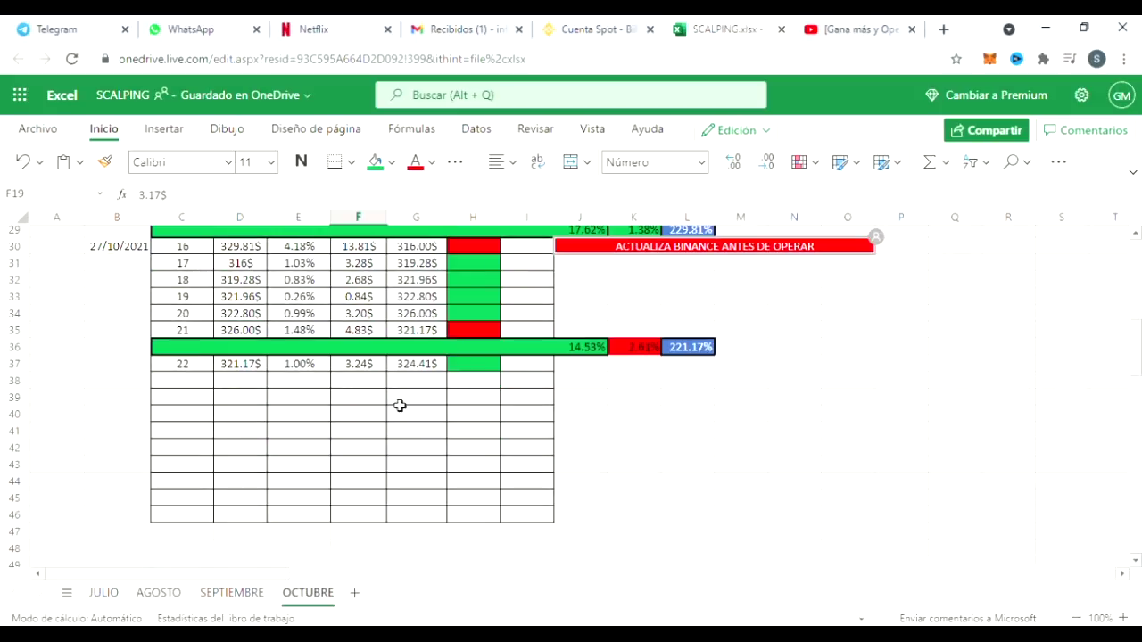
scroll(313, 375, "up", 5)
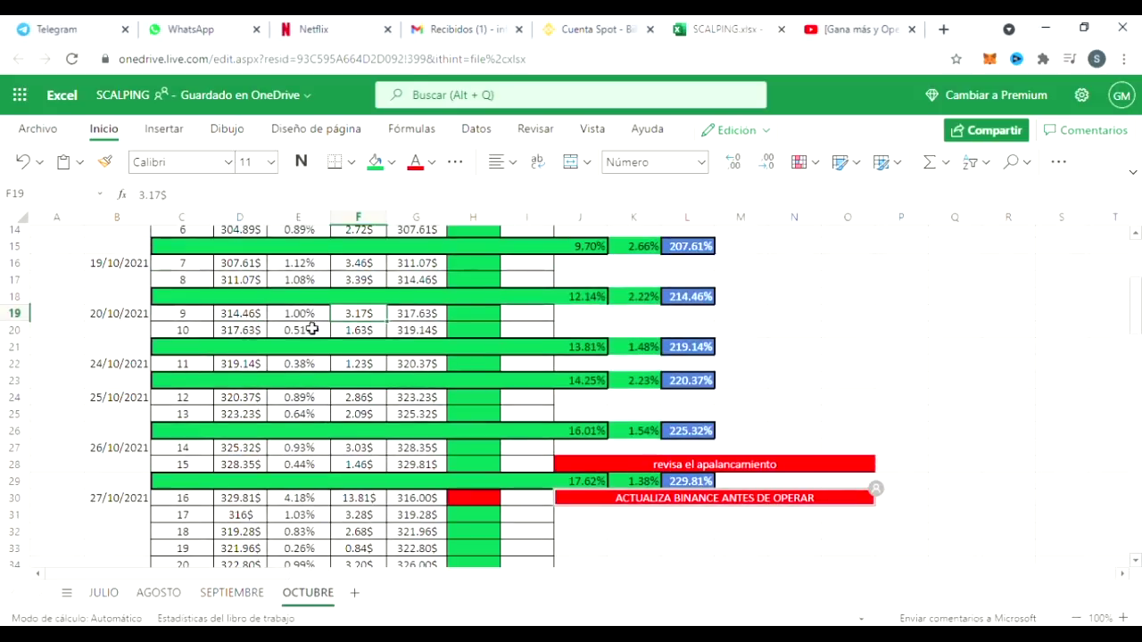
scroll(428, 419, "down", 3)
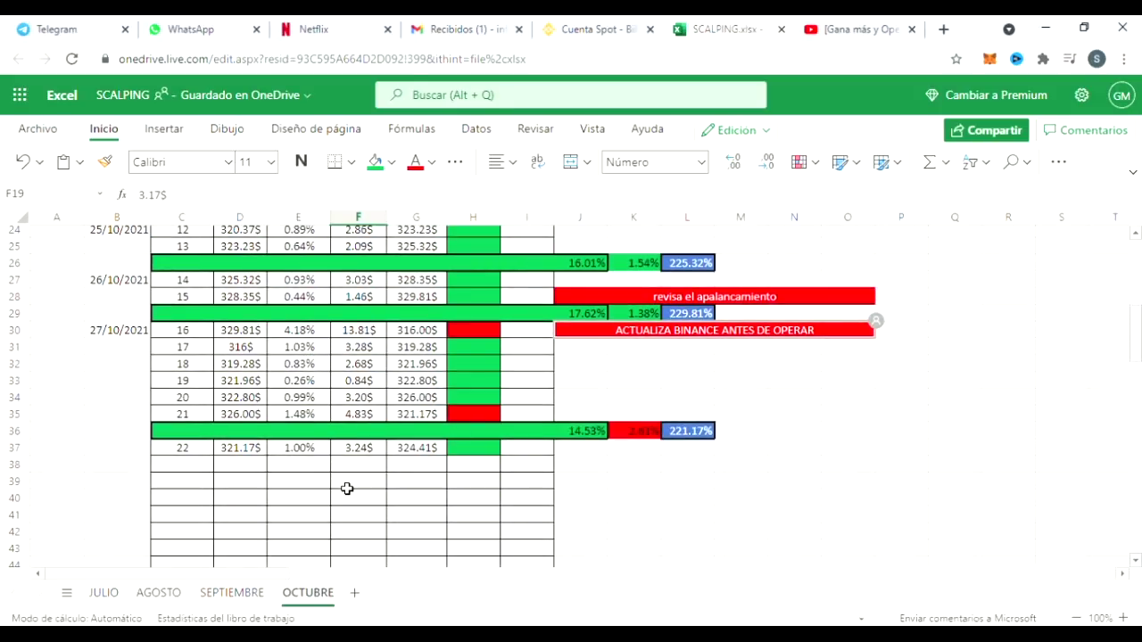
scroll(348, 489, "down", 2)
scroll(347, 489, "up", 4)
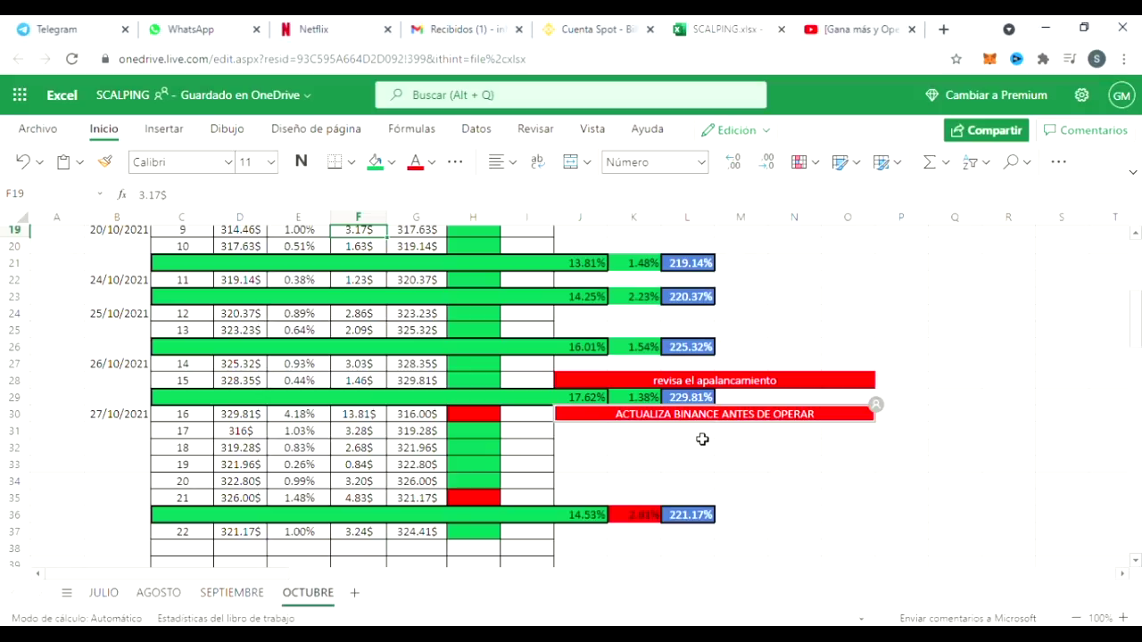
scroll(702, 439, "down", 2)
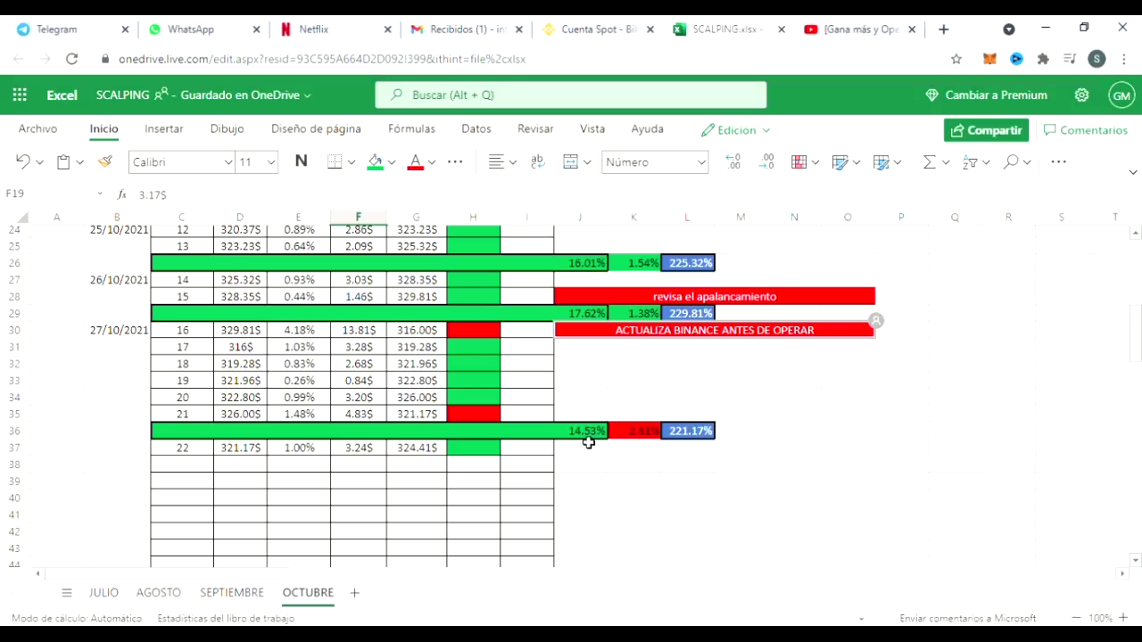
- Examine the cumulative, daily and total percentages in the 27/10/2021 summary row against the earlier daily summary rows
left_click(696, 437)
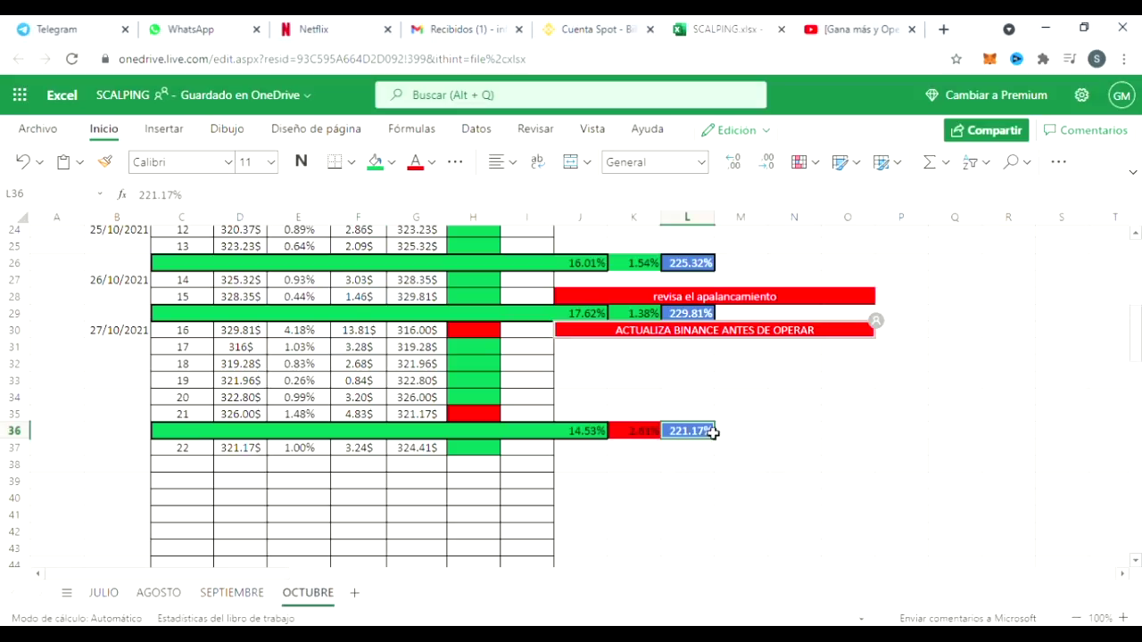
scroll(731, 438, "down", 3)
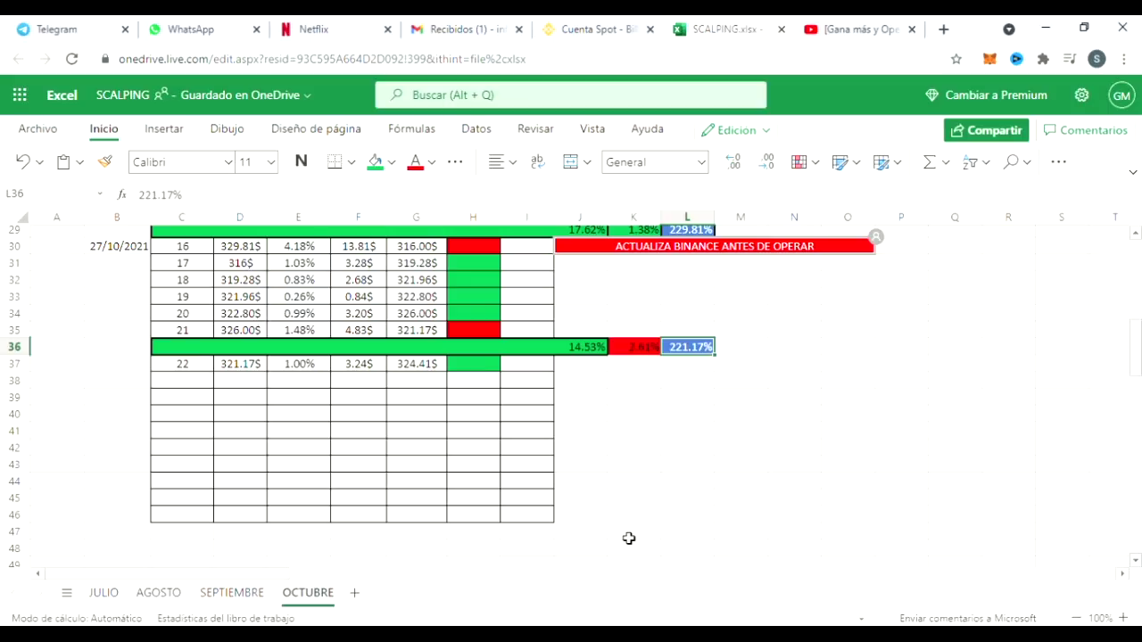
scroll(408, 471, "up", 5)
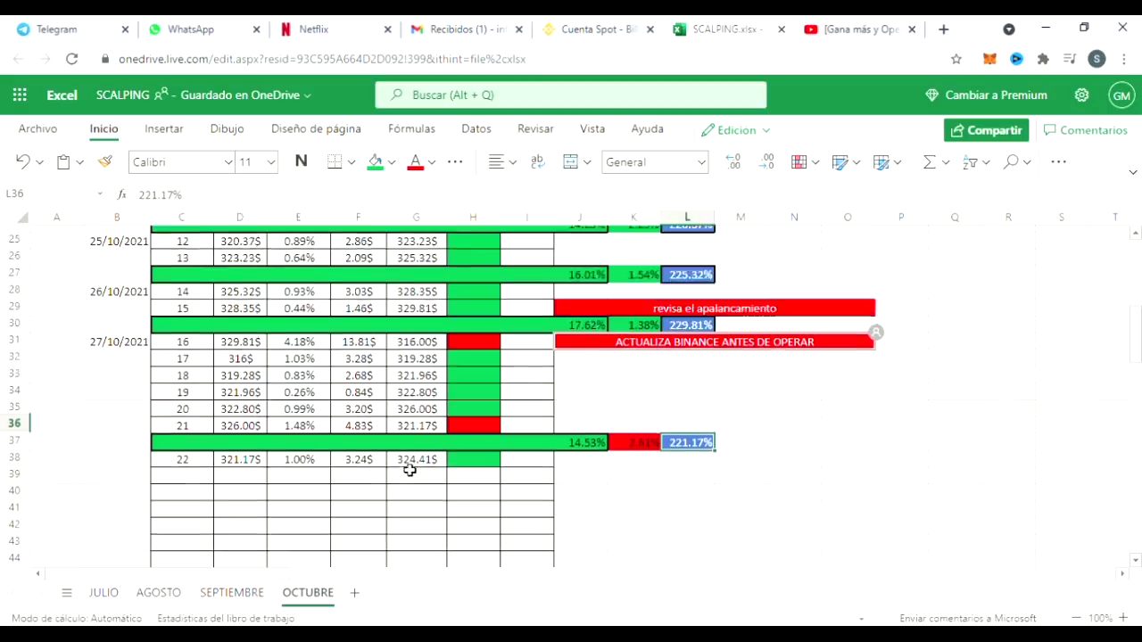
left_click(588, 515)
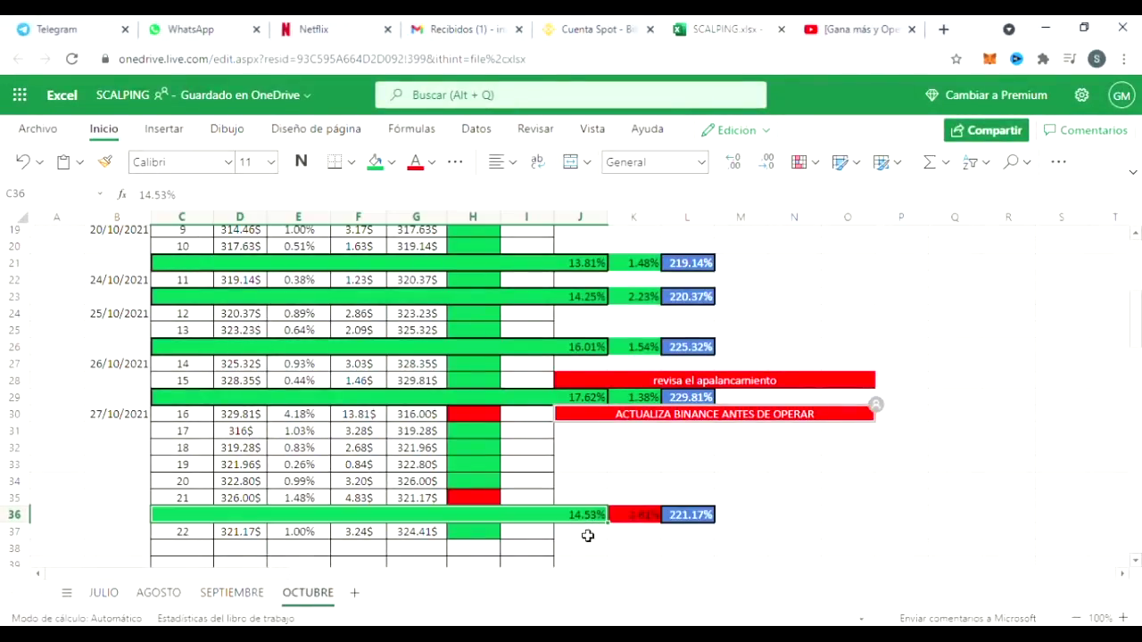
scroll(594, 535, "down", 2)
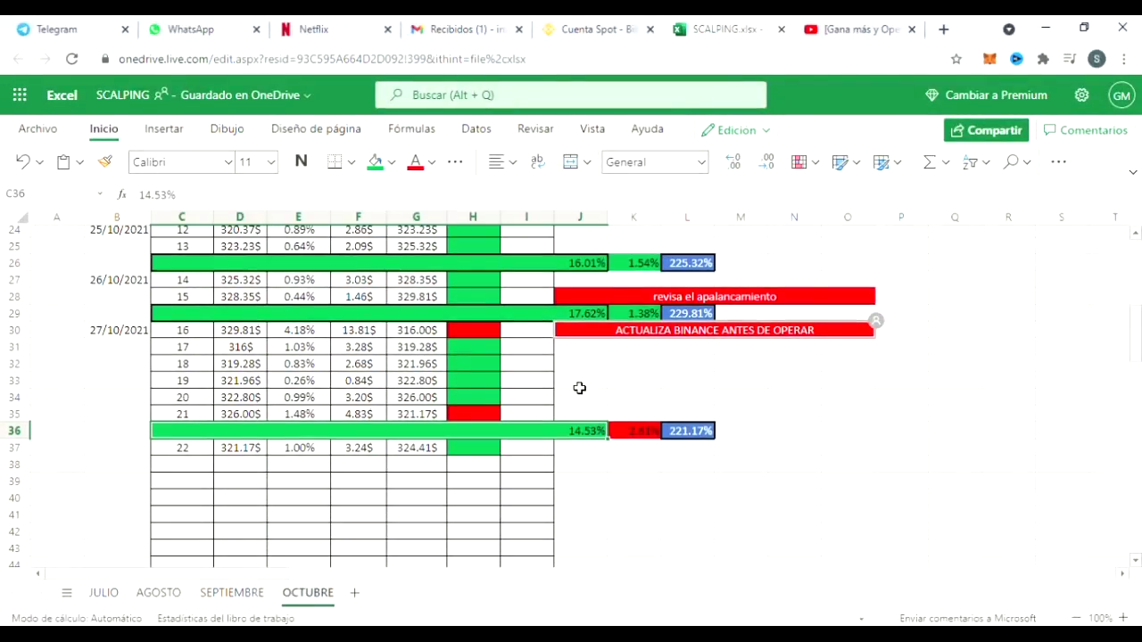
scroll(576, 393, "up", 4)
scroll(562, 473, "up", 4)
scroll(559, 477, "down", 8)
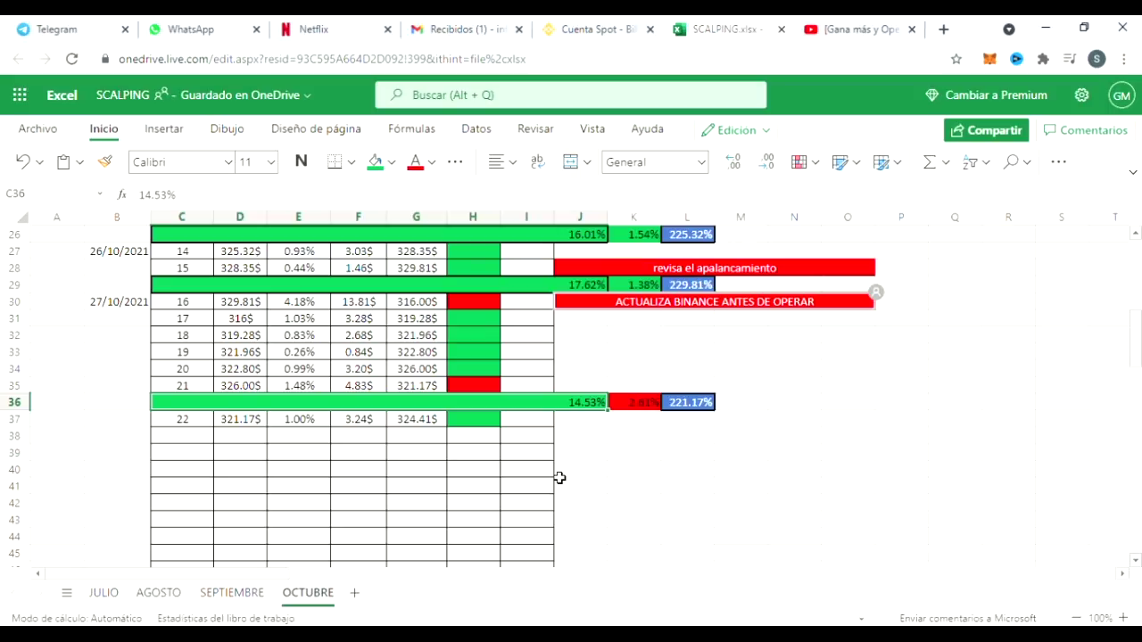
left_click(591, 488)
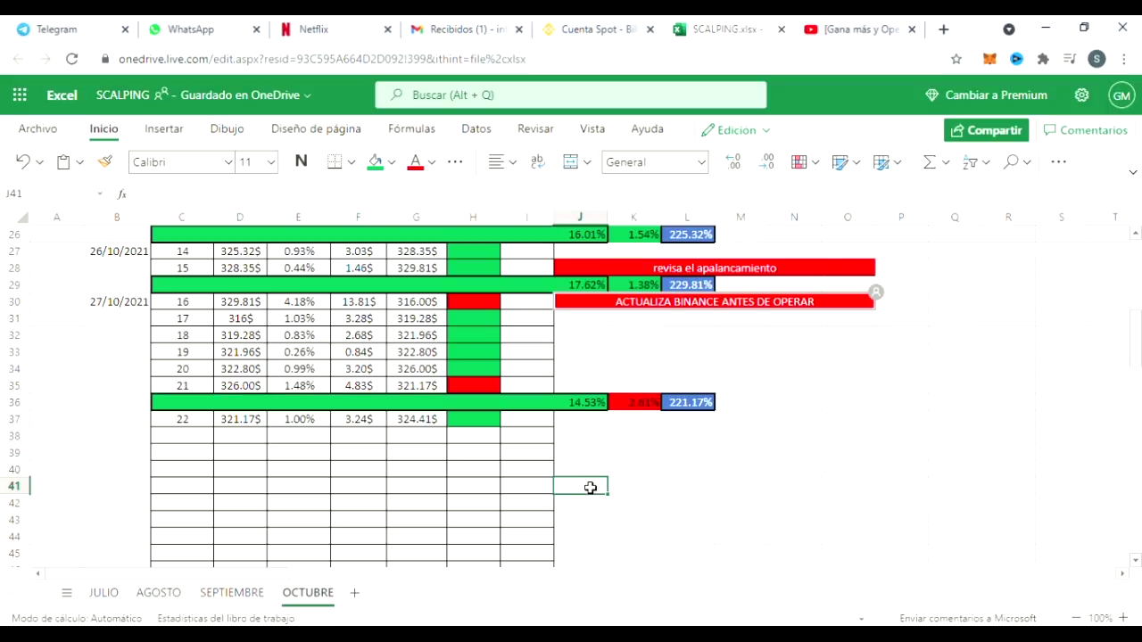
left_click(594, 468)
left_click(595, 439)
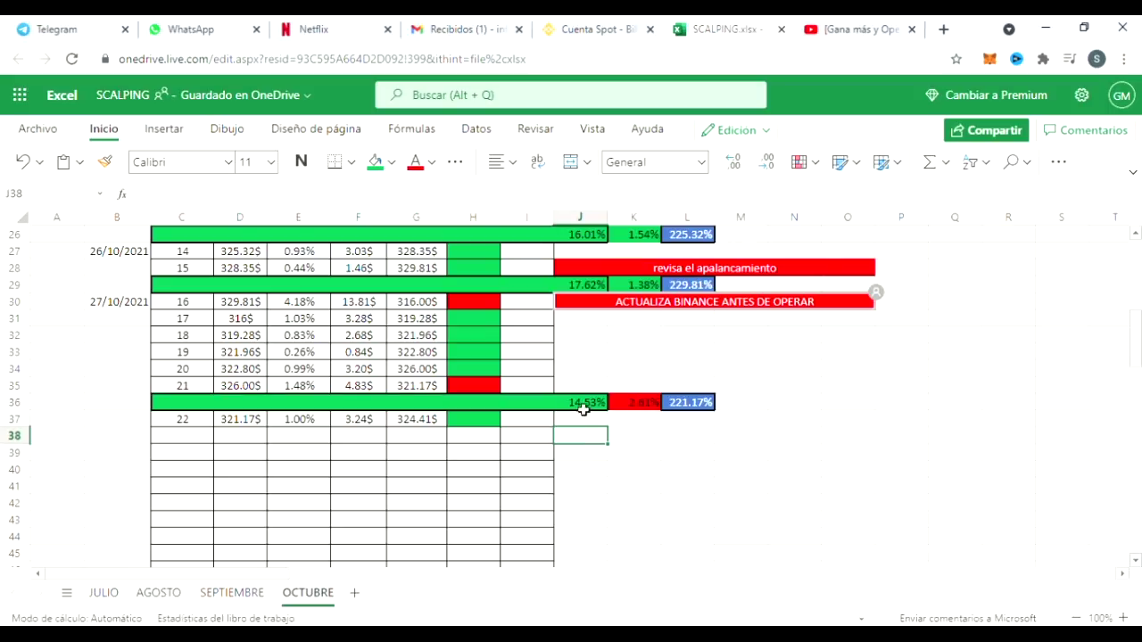
left_click(583, 408)
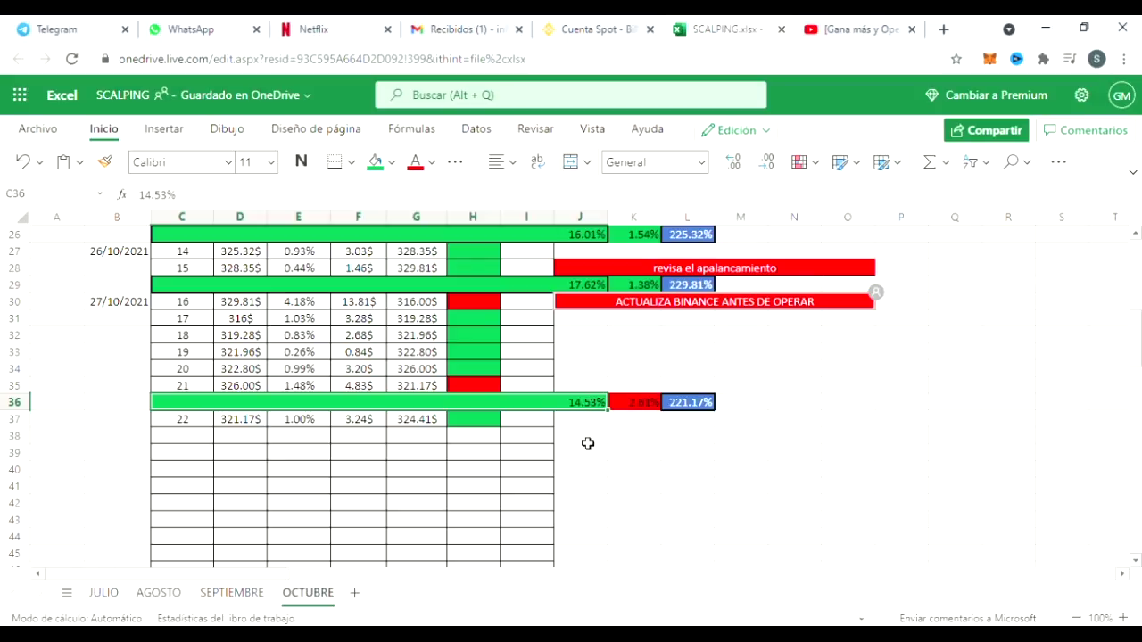
scroll(591, 452, "up", 3)
scroll(591, 452, "down", 3)
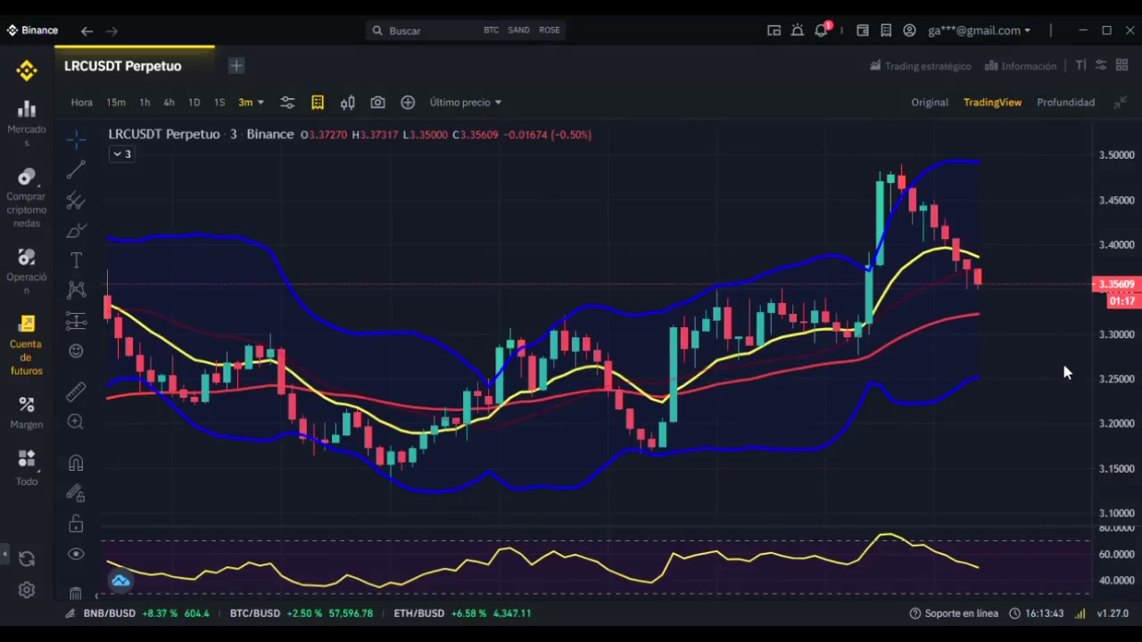
- Switch to Binance and examine the LRCUSDT Perpetuo 3-minute chart, covering the recent rise and pullback and the earlier candles around the moving averages
left_click_drag(1035, 319, 785, 596)
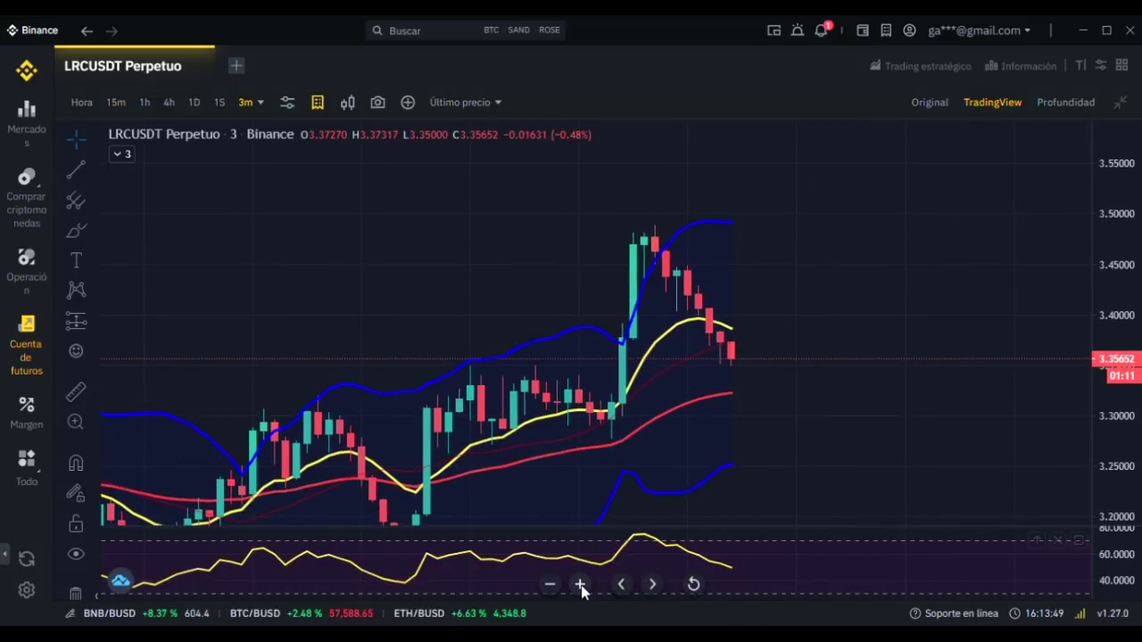
left_click(580, 584)
left_click(580, 584)
left_click_drag(640, 417, 970, 411)
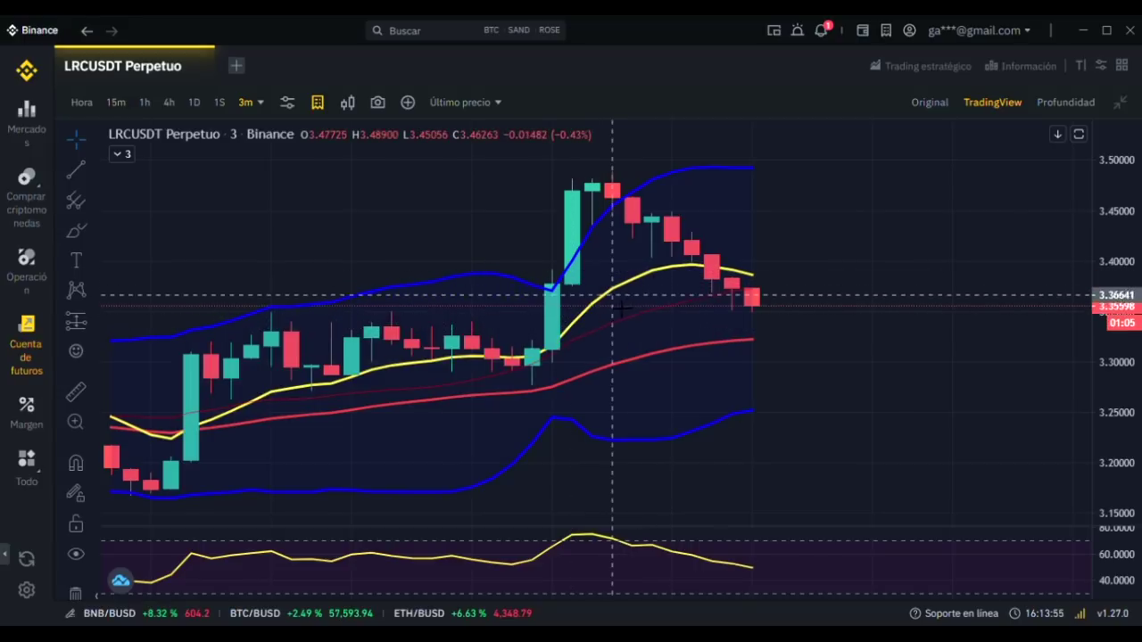
left_click_drag(856, 297, 810, 343)
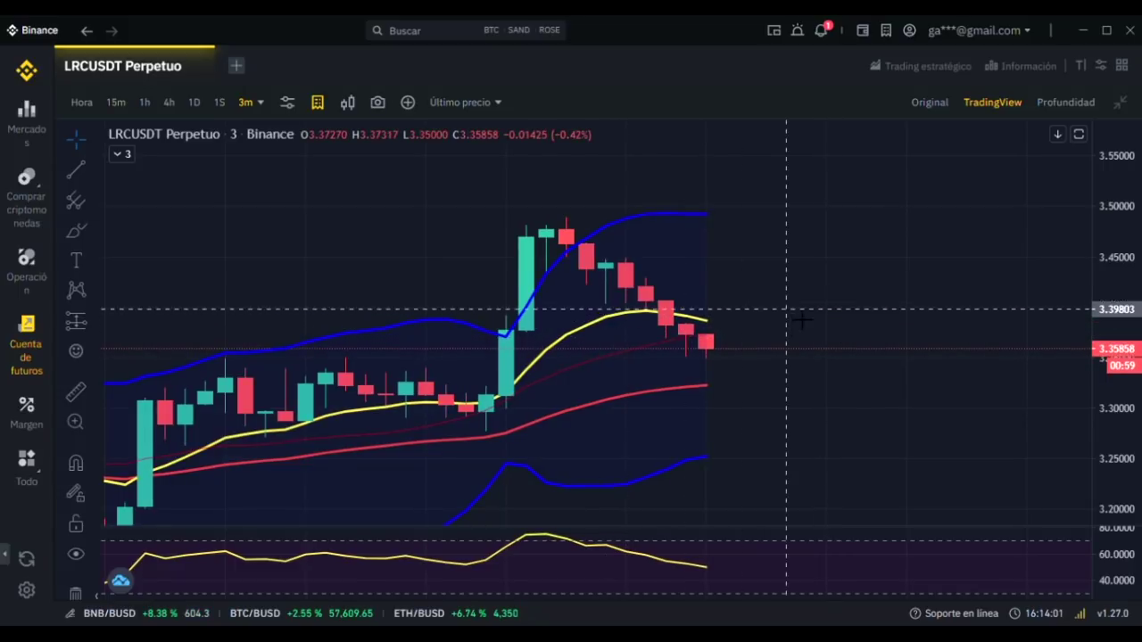
left_click_drag(798, 322, 862, 273)
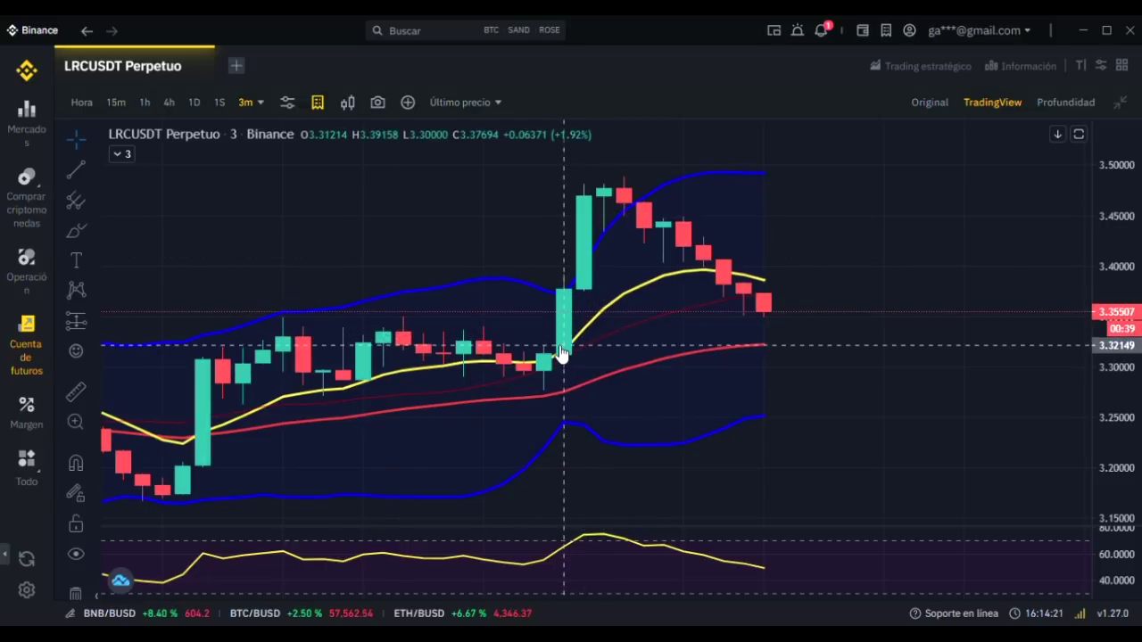
left_click_drag(882, 256, 854, 276)
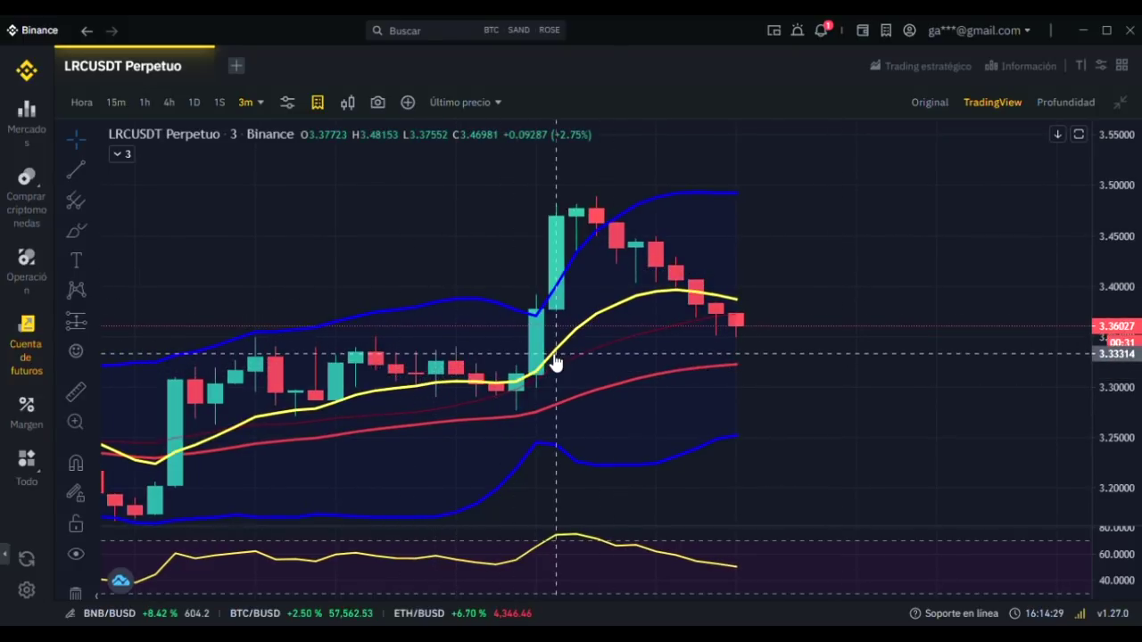
left_click_drag(836, 282, 813, 324)
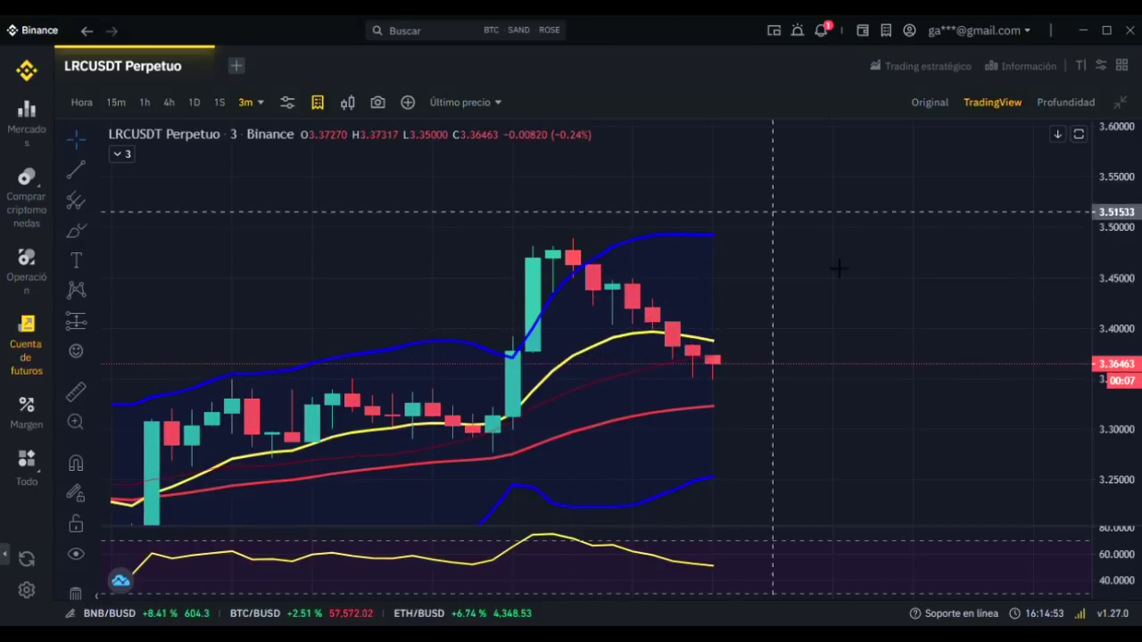
left_click_drag(714, 438, 989, 247)
left_click_drag(488, 450, 607, 298)
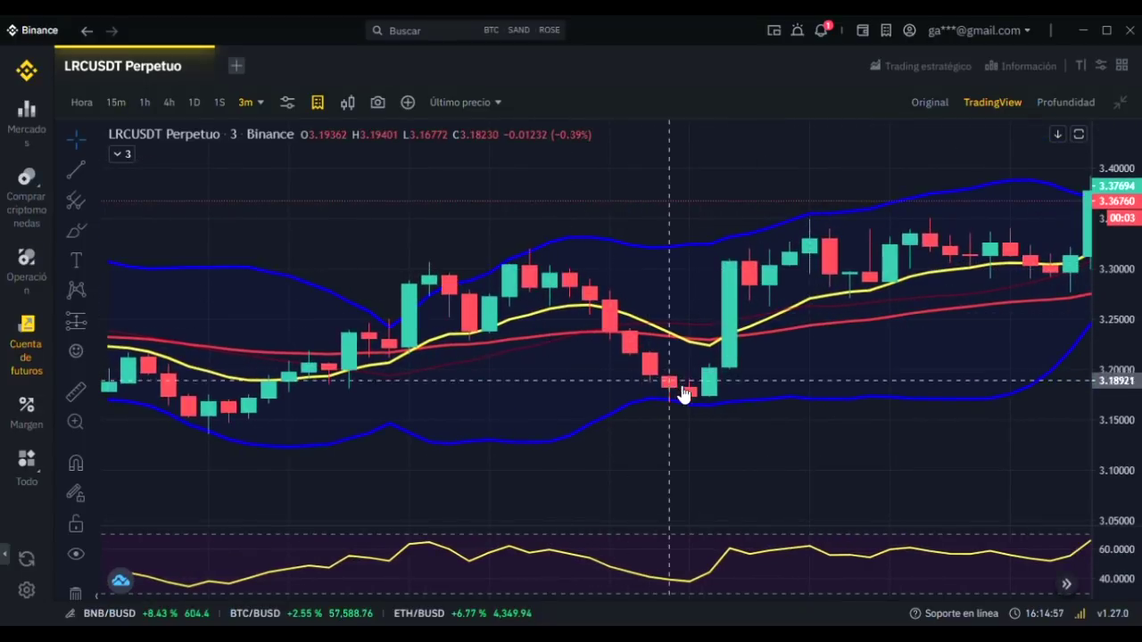